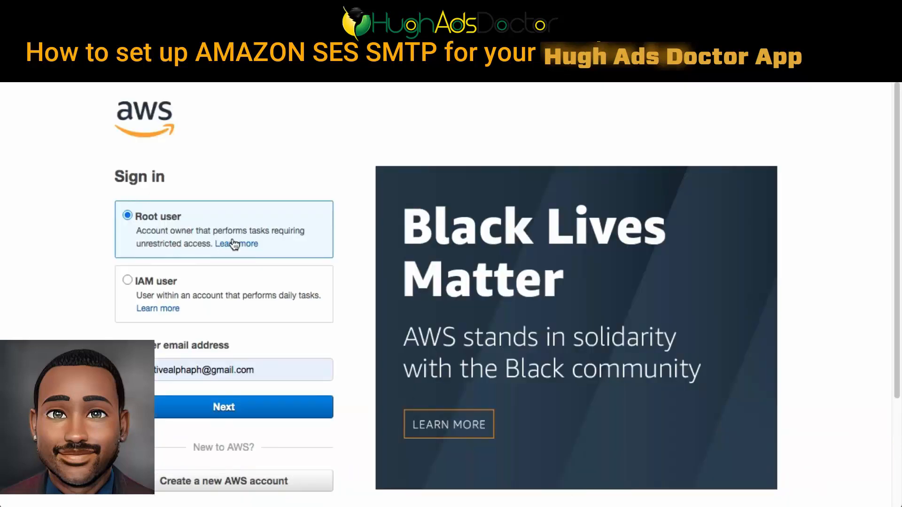
- Start creating a new AWS account and replace the prefilled email with the new account's email address
{"action": "scroll", "coordinate": [263, 428], "scroll_direction": "down", "scroll_amount": 3}
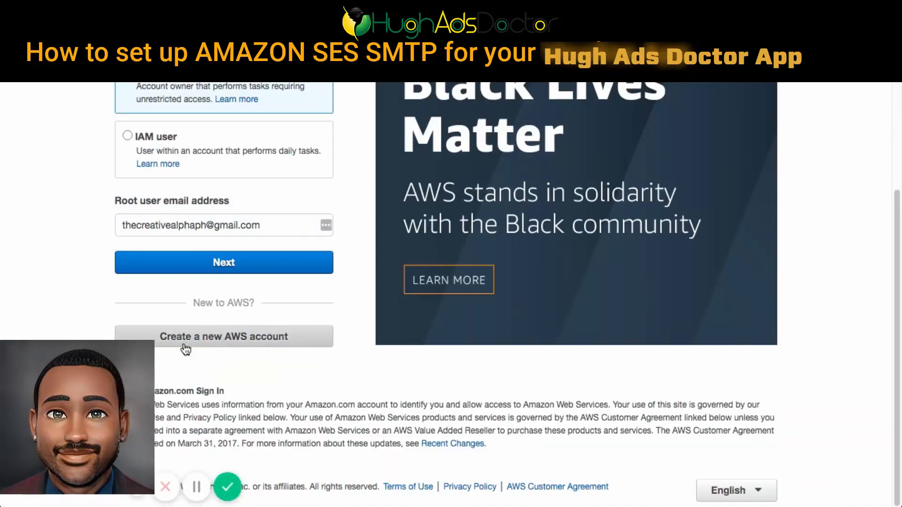
{"action": "left_click", "coordinate": [186, 347]}
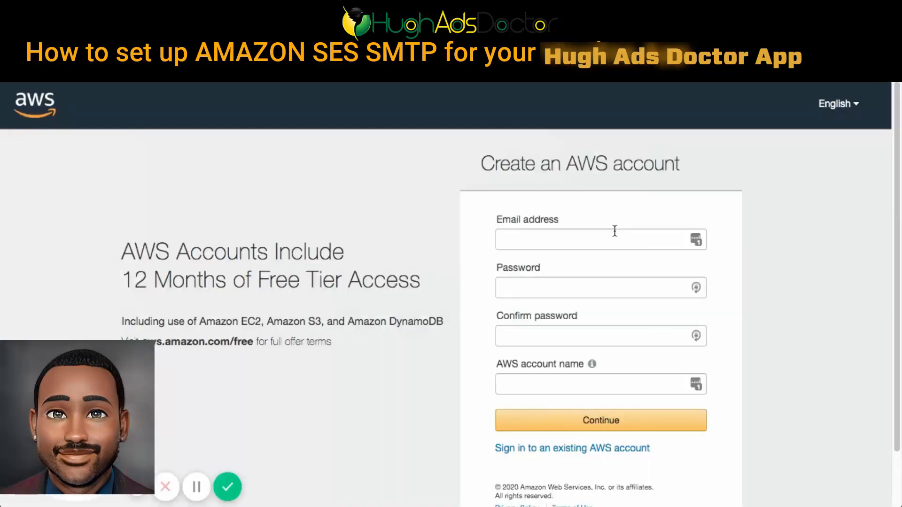
{"action": "left_click", "coordinate": [613, 233]}
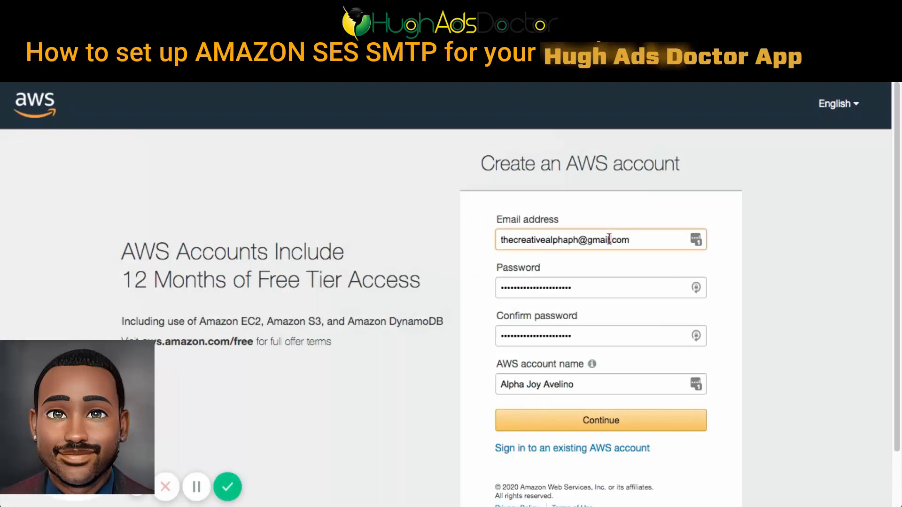
{"action": "triple_click", "coordinate": [610, 237]}
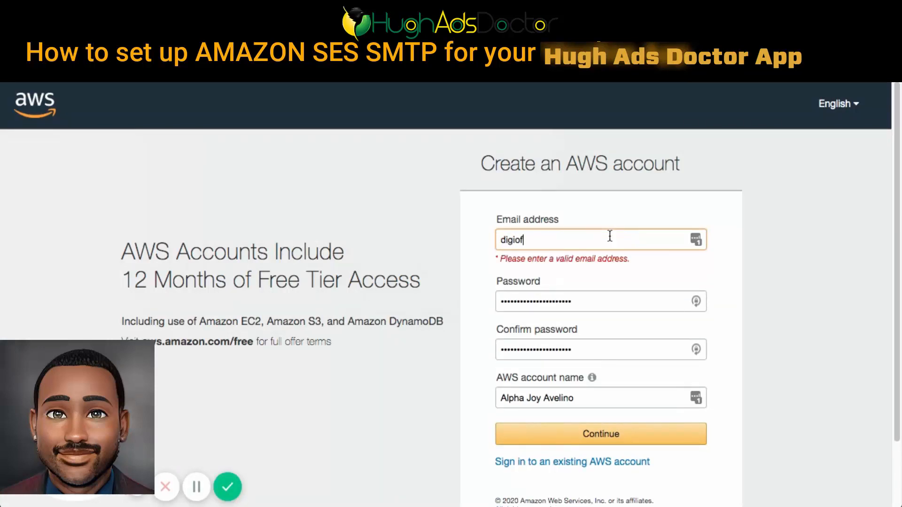
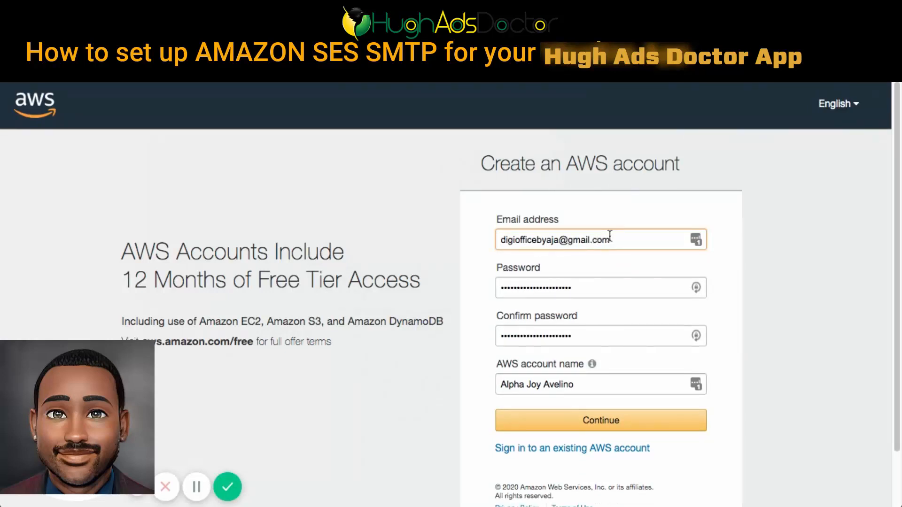
- Try to set a new account password in both the password and confirmation fields
{"action": "key", "text": "Tab"}
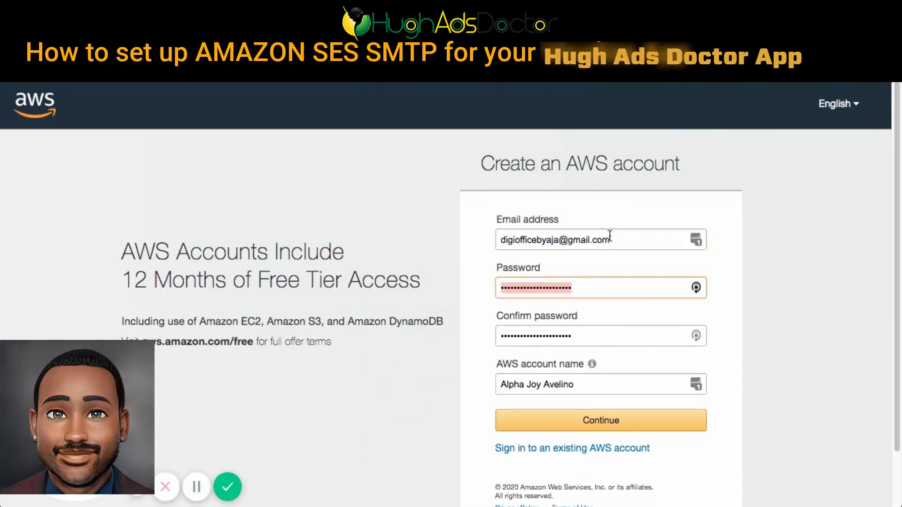
{"action": "type", "text": "•••••••••"}
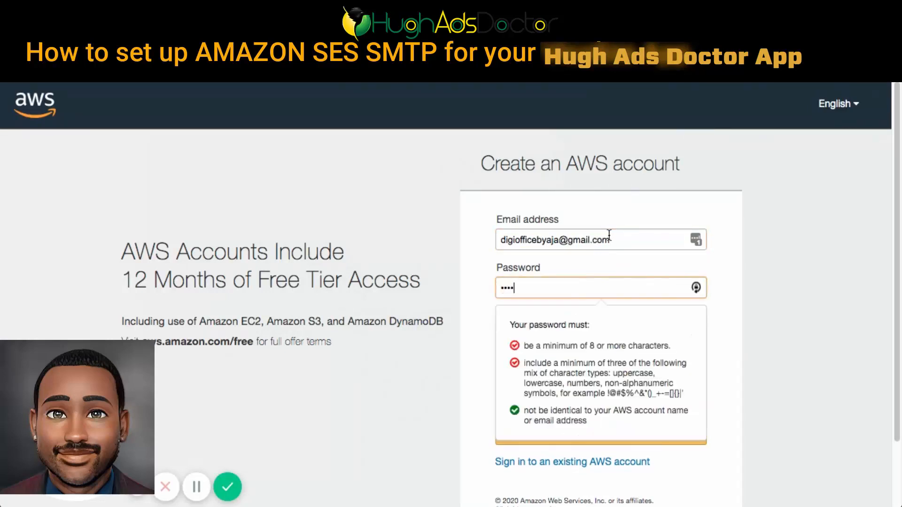
{"action": "key", "text": "Tab"}
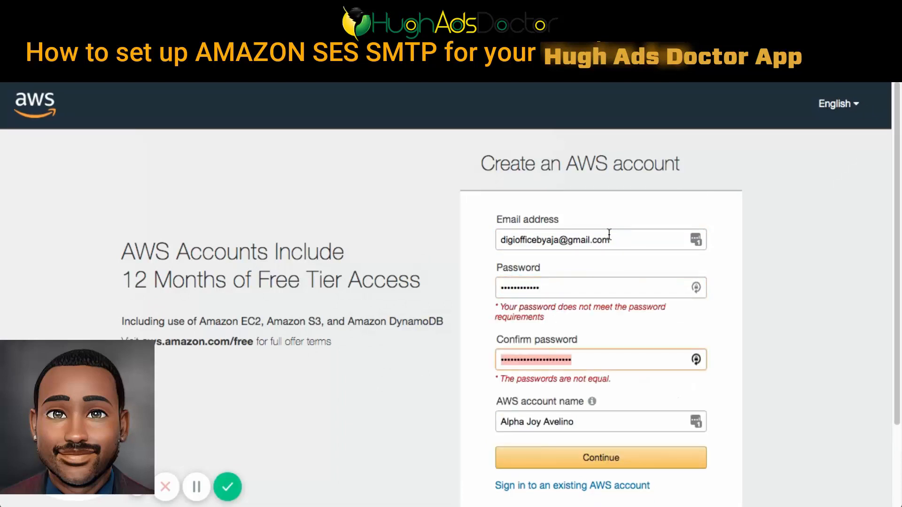
{"action": "type", "text": "••••••••••••"}
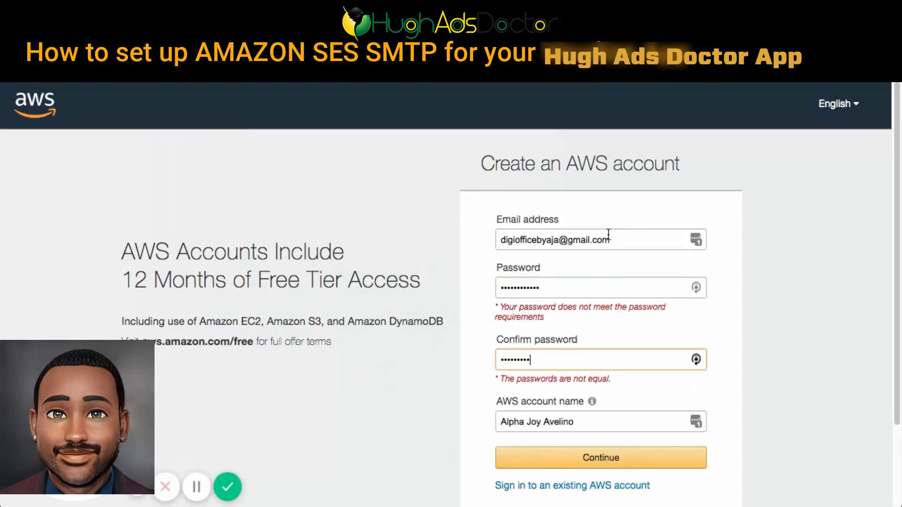
{"action": "key", "text": "Tab"}
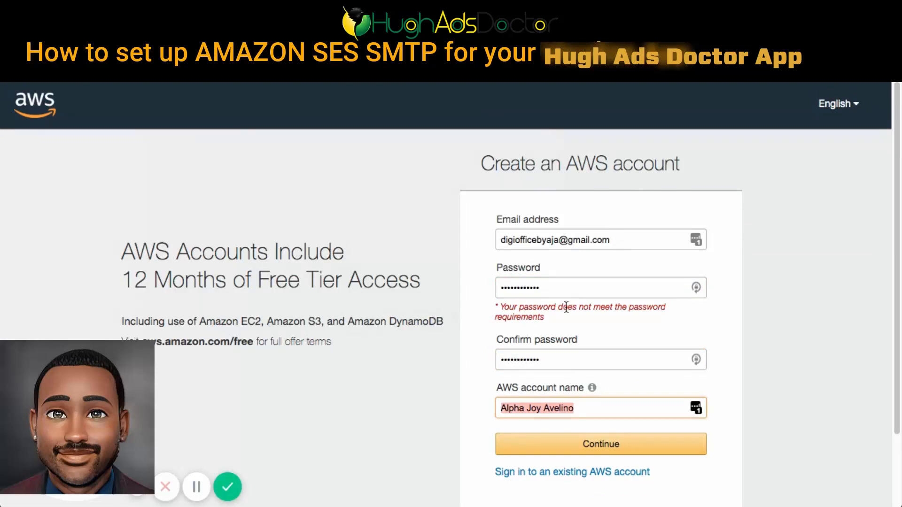
- Replace the account password with one that mixes at least three character types, and repeat it as the confirmation
{"action": "left_click", "coordinate": [565, 289]}
{"action": "key", "text": "ctrl+a"}
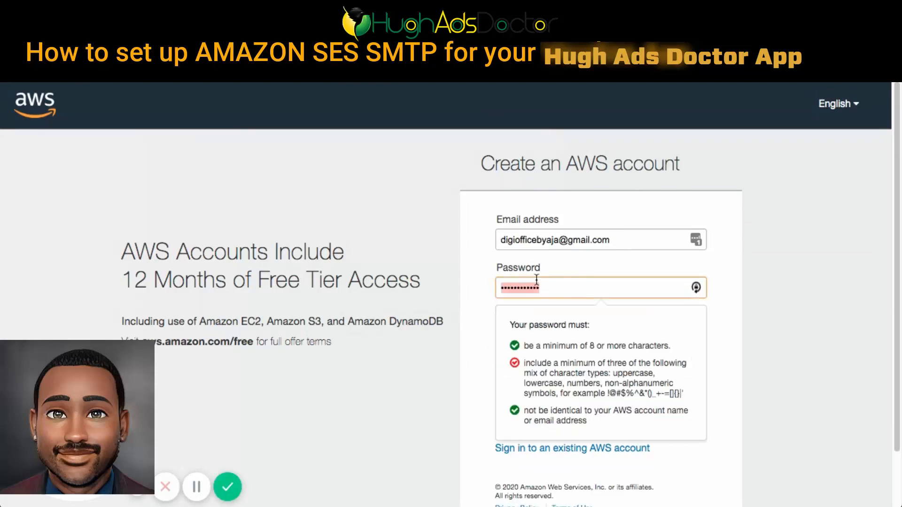
{"action": "type", "text": "••••••••••"}
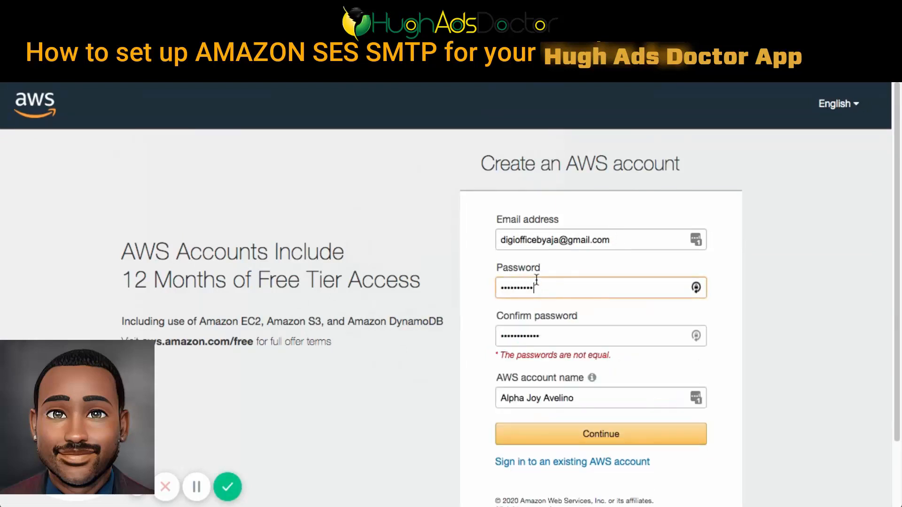
{"action": "key", "text": "Tab"}
{"action": "type", "text": "•••"}
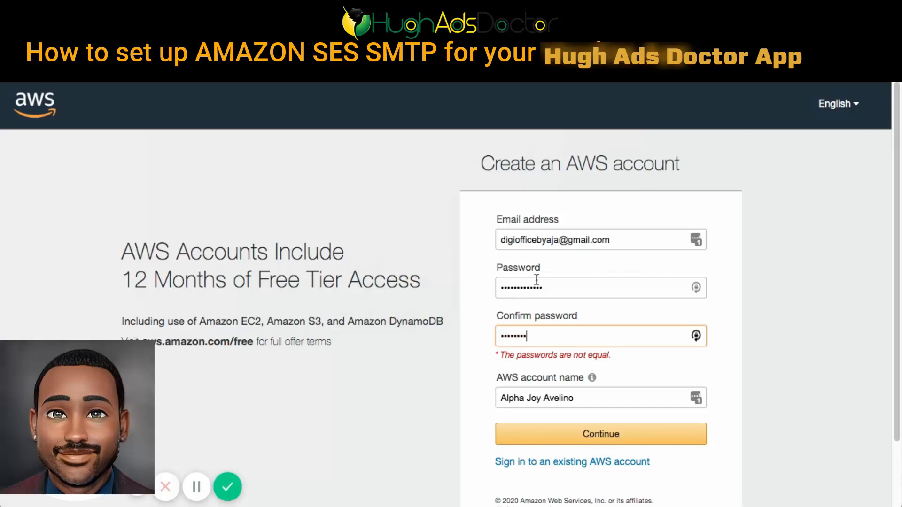
{"action": "type", "text": "••"}
- Replace the AWS account name with the account holder's name and continue to the contact information
{"action": "key", "text": "Tab"}
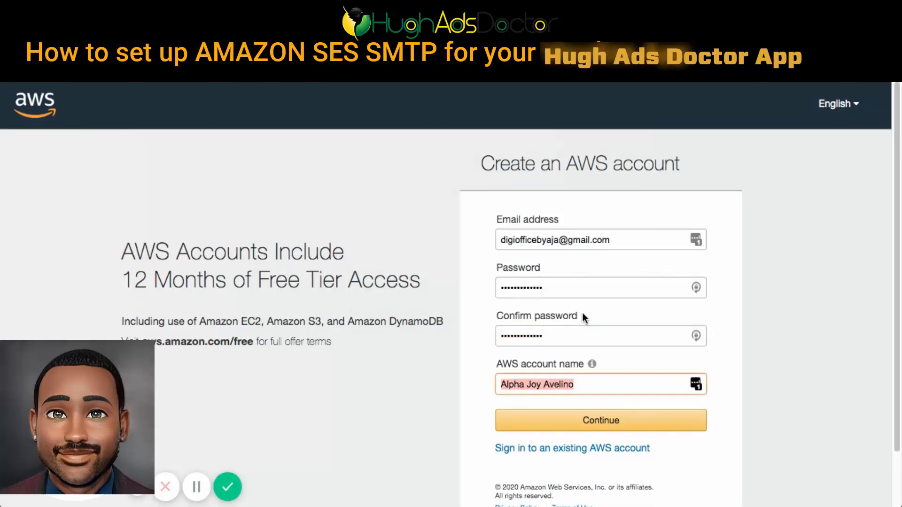
{"action": "left_click", "coordinate": [664, 419]}
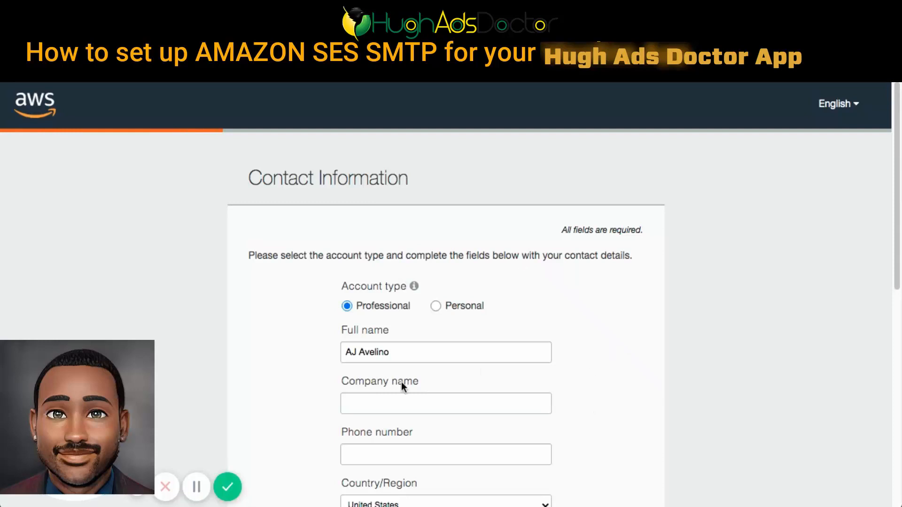
- Save the new amazon.com login to LastPass
{"action": "scroll", "coordinate": [601, 377], "scroll_direction": "down", "scroll_amount": 7}
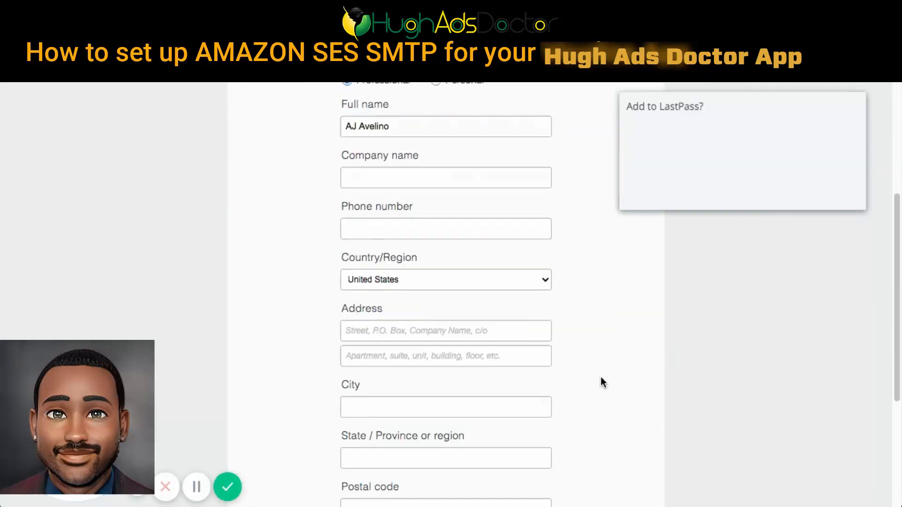
{"action": "scroll", "coordinate": [600, 329], "scroll_direction": "up", "scroll_amount": 5}
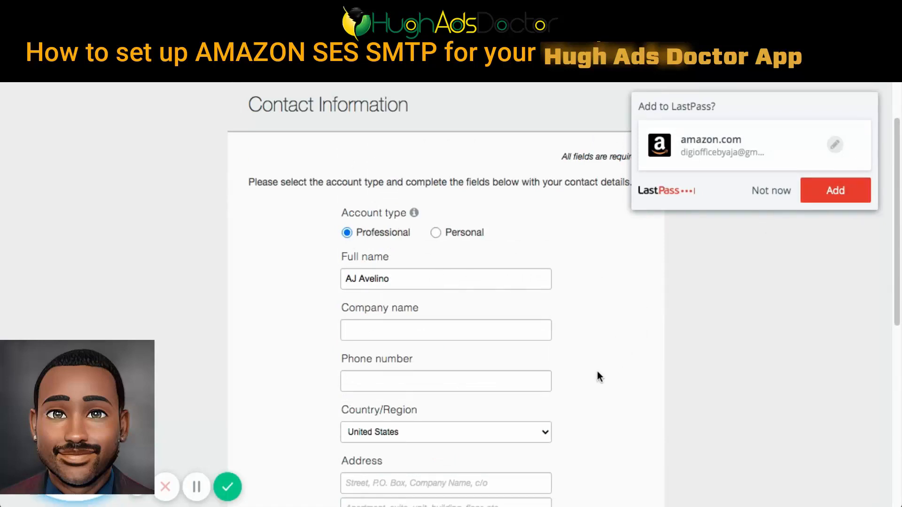
{"action": "left_click", "coordinate": [827, 196]}
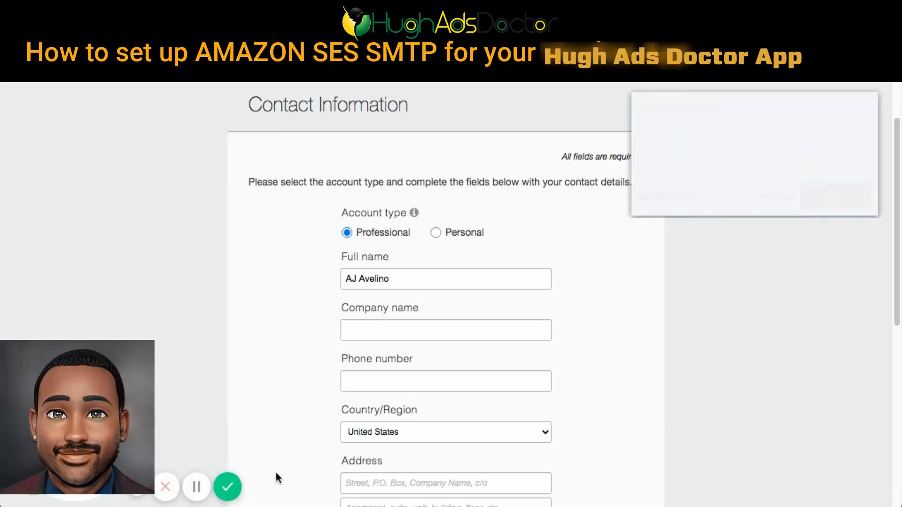
{"action": "left_click", "coordinate": [198, 490]}
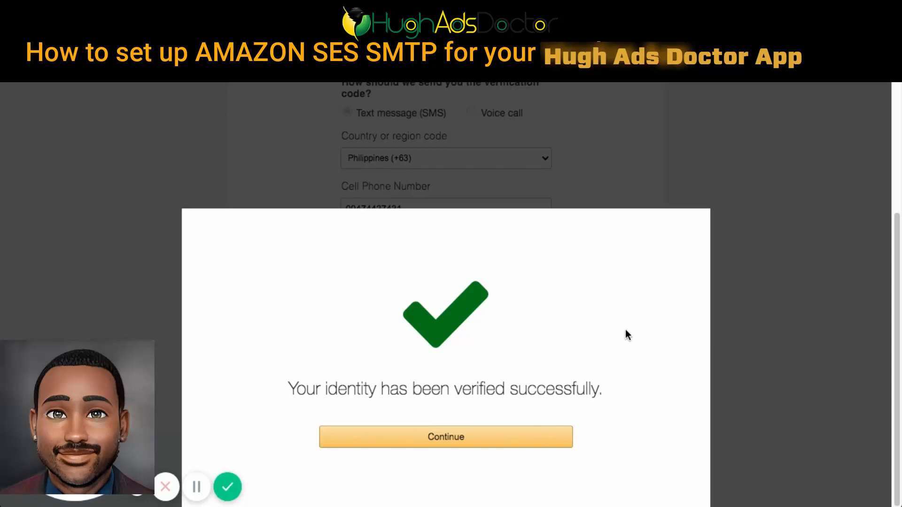
- Continue from the identity verification to the support plan selection and review the available plans
{"action": "left_click", "coordinate": [421, 436]}
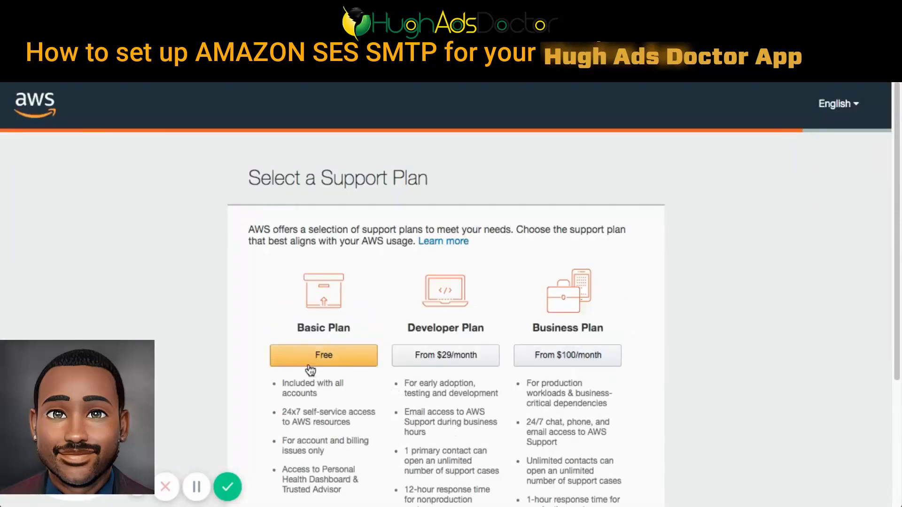
{"action": "scroll", "coordinate": [351, 413], "scroll_direction": "down", "scroll_amount": 2}
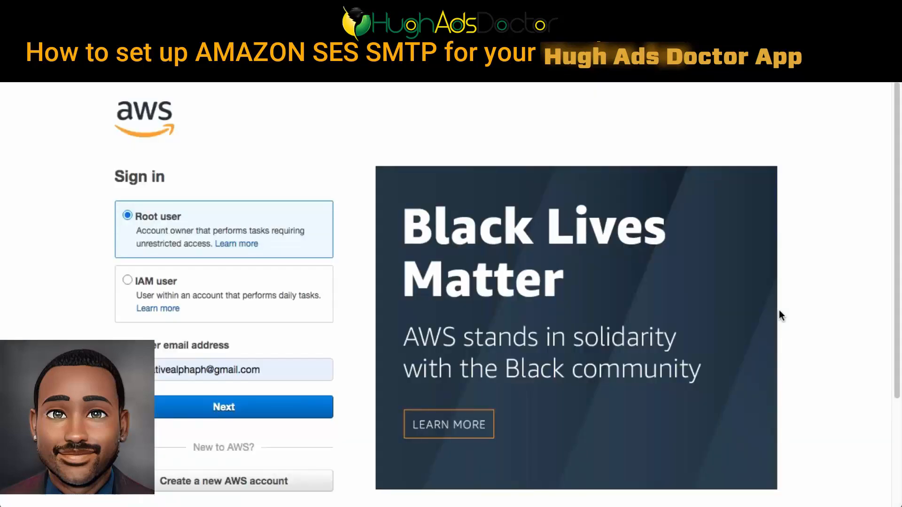
- Sign in to AWS as root user with the new account's email address and password
{"action": "triple_click", "coordinate": [250, 370]}
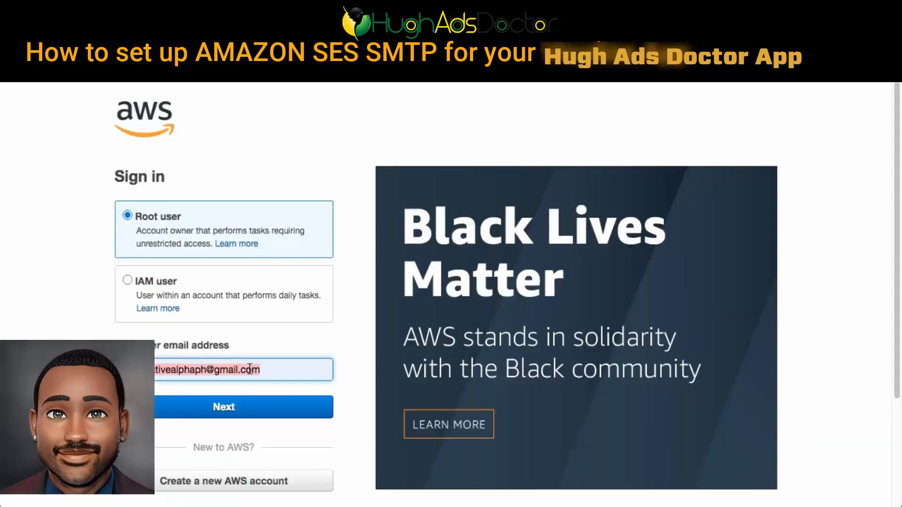
{"action": "left_click", "coordinate": [235, 409]}
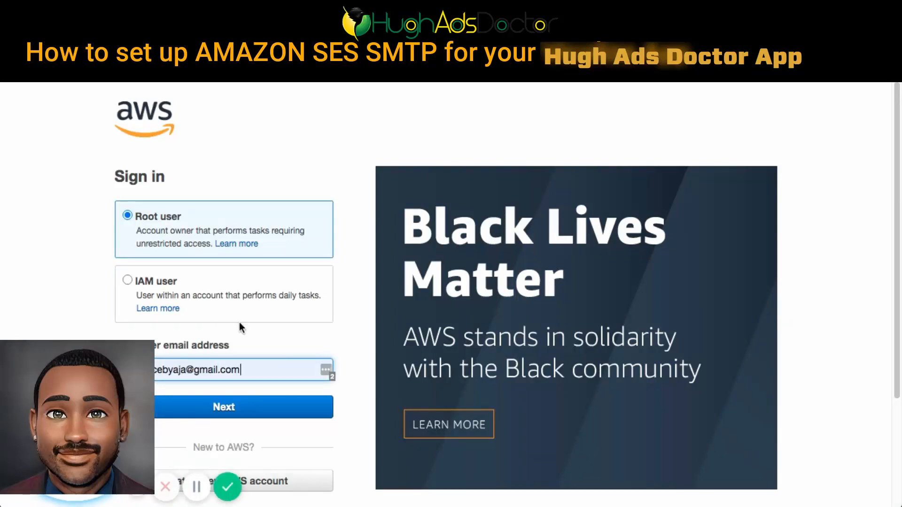
{"action": "left_click", "coordinate": [250, 405]}
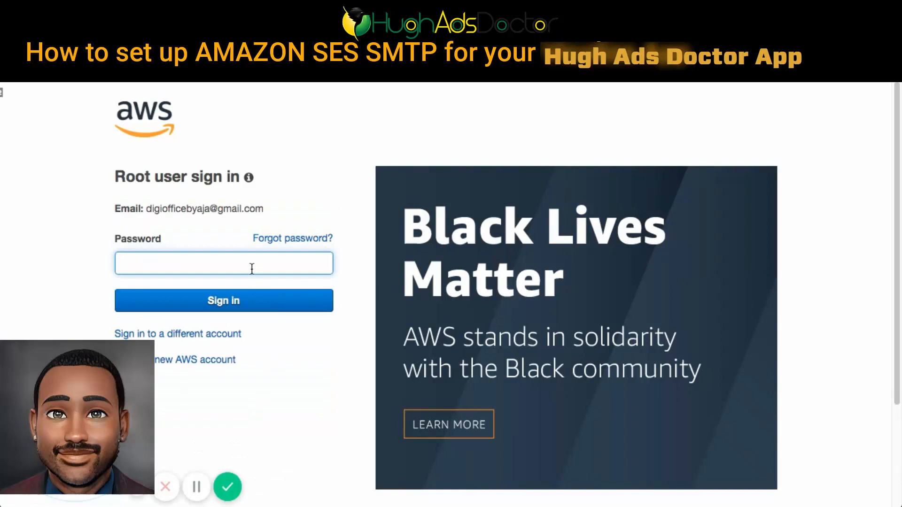
{"action": "type", "text": "••••••••••••"}
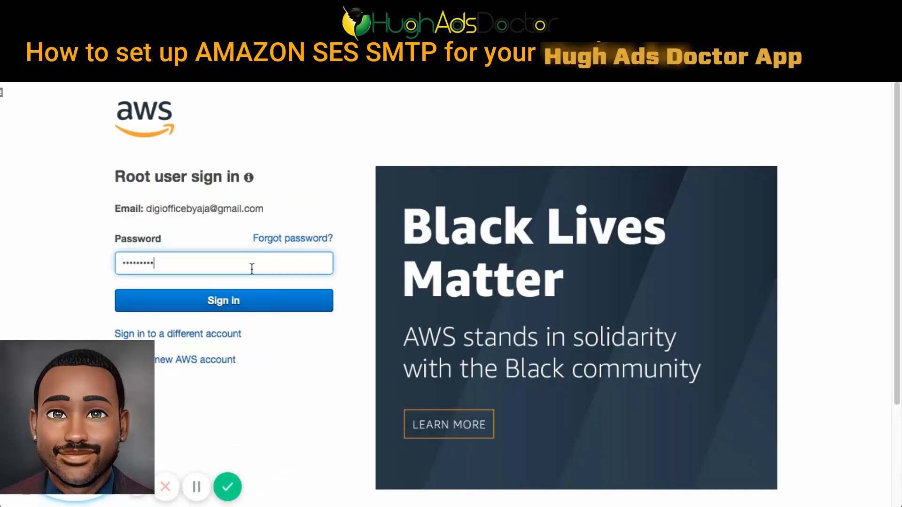
{"action": "type", "text": "•"}
{"action": "key", "text": "Return"}
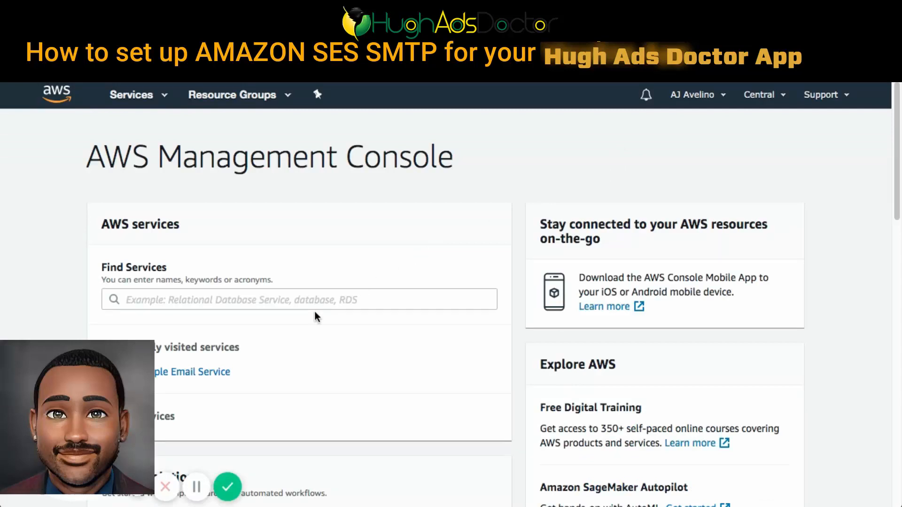
- Search the AWS services for "ses" and open Simple Email Service
{"action": "scroll", "coordinate": [316, 316], "scroll_direction": "down", "scroll_amount": 2}
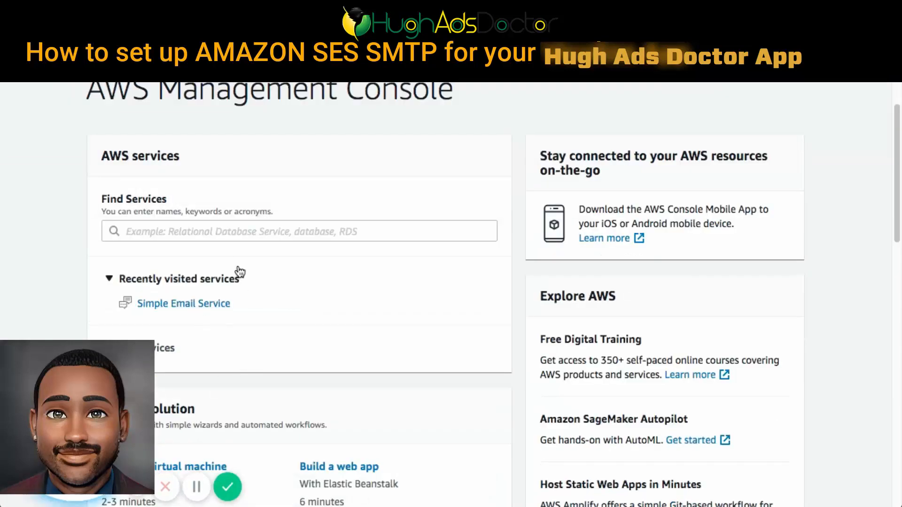
{"action": "left_click", "coordinate": [419, 230]}
{"action": "scroll", "coordinate": [418, 231], "scroll_direction": "up", "scroll_amount": 2}
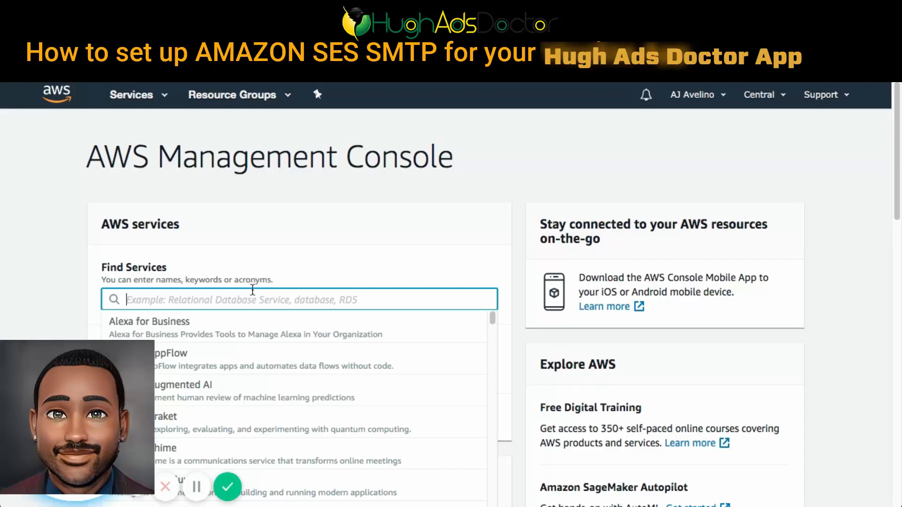
{"action": "type", "text": "ses"}
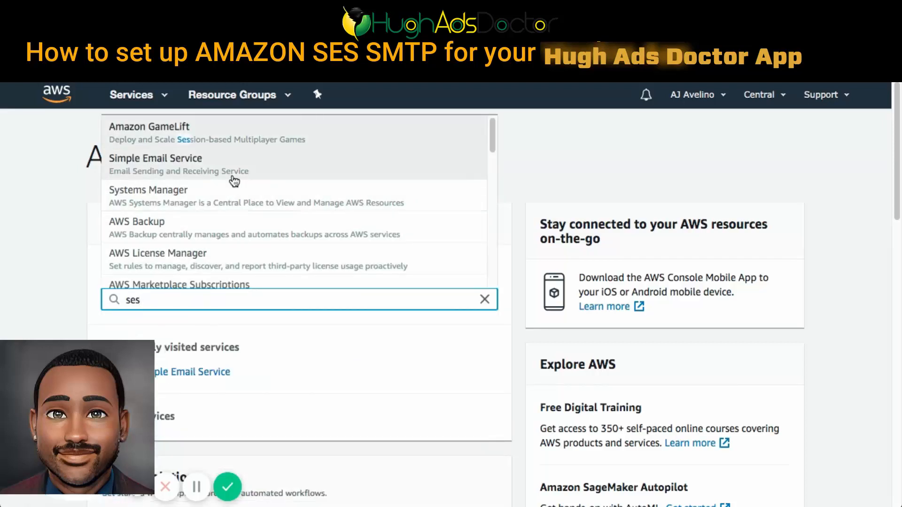
{"action": "left_click", "coordinate": [235, 173]}
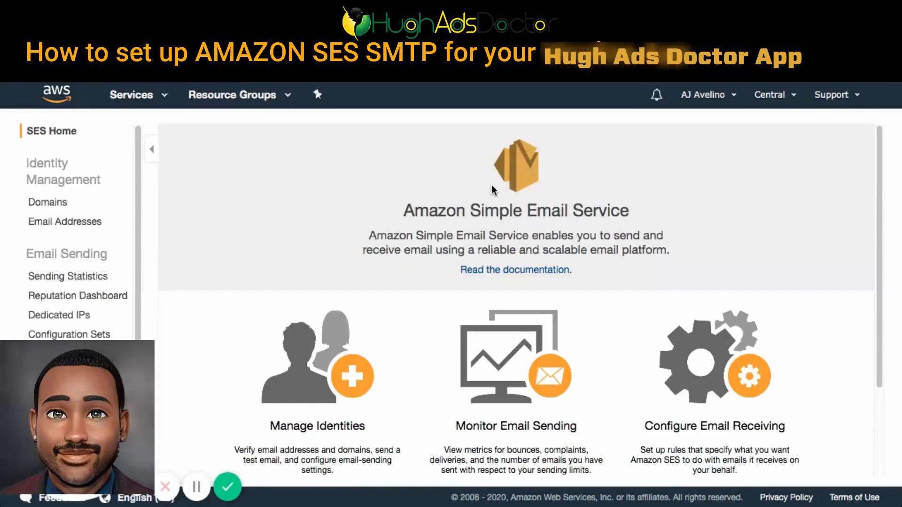
- Submit the new domain digiofficebyaja.com for verification in SES, with Generate DKIM Settings enabled
{"action": "left_click", "coordinate": [38, 203]}
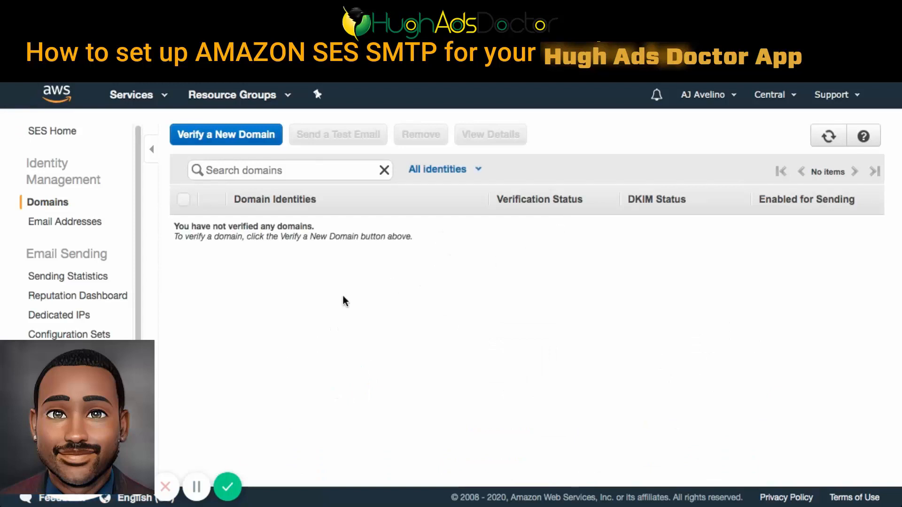
{"action": "left_click", "coordinate": [208, 137]}
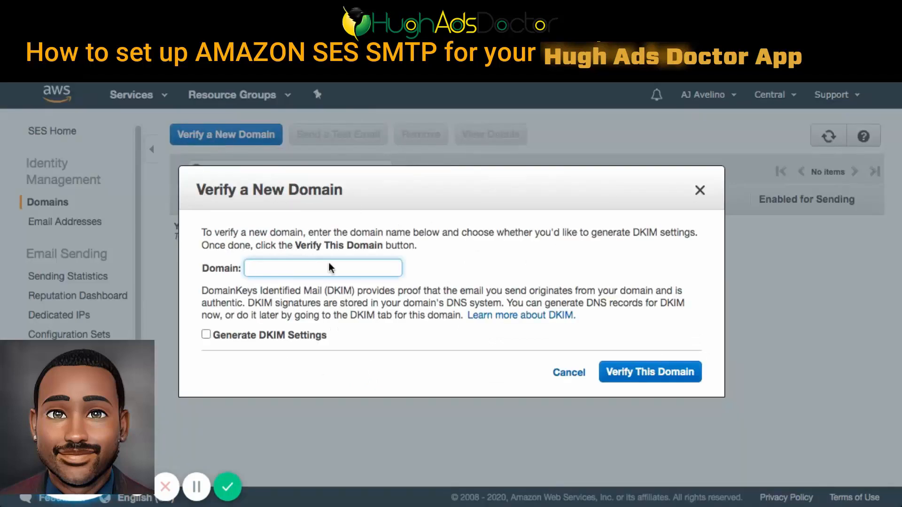
{"action": "type", "text": "dug"}
{"action": "key", "text": "BackSpace"}
{"action": "key", "text": "BackSpace"}
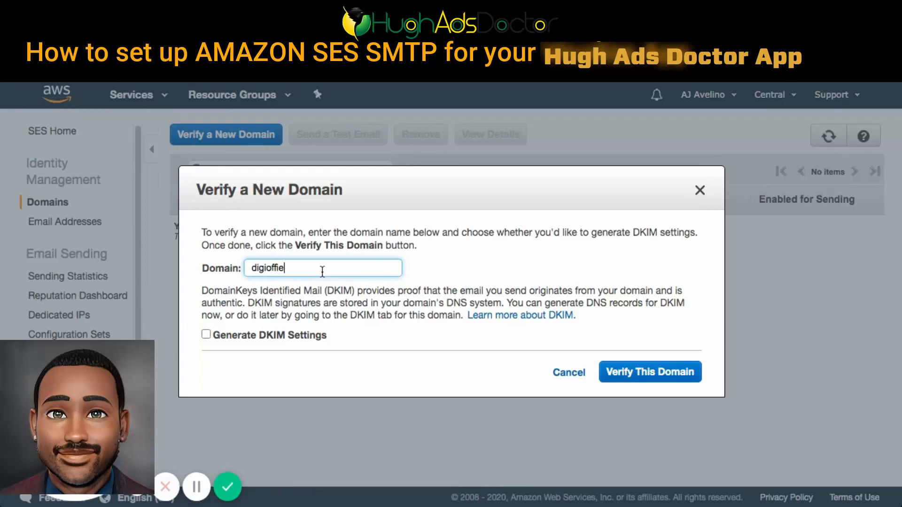
{"action": "type", "text": "igiofficebyaja.com"}
{"action": "left_click", "coordinate": [206, 335]}
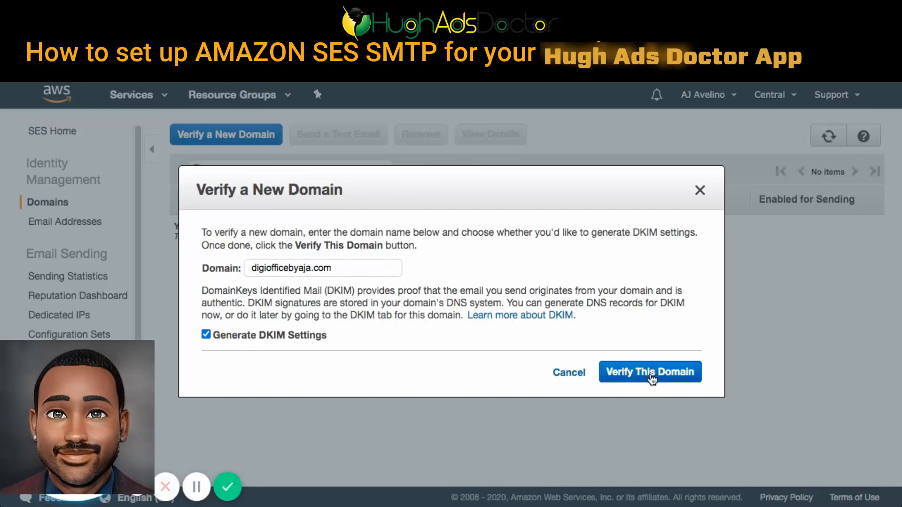
{"action": "left_click", "coordinate": [652, 374]}
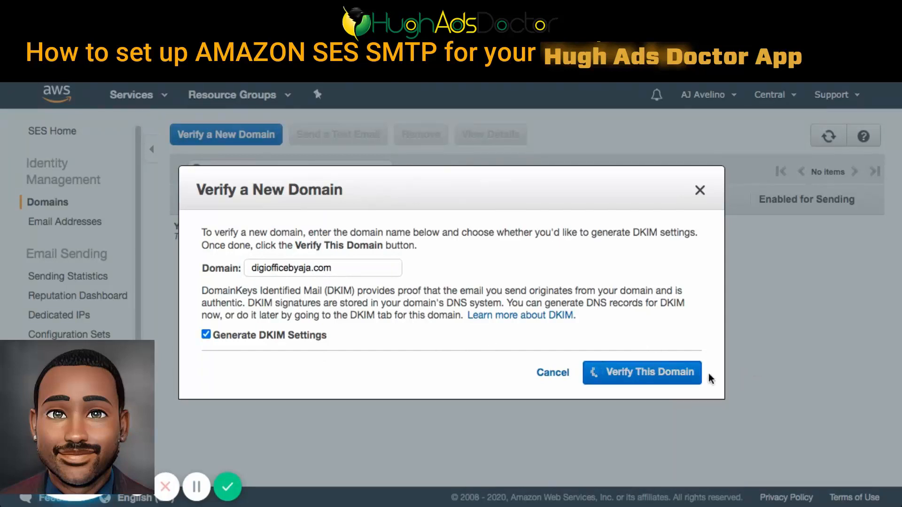
- Review the domain verification TXT record and the DKIM record set that SES lists for digiofficebyaja.com
{"action": "scroll", "coordinate": [678, 349], "scroll_direction": "down", "scroll_amount": 3}
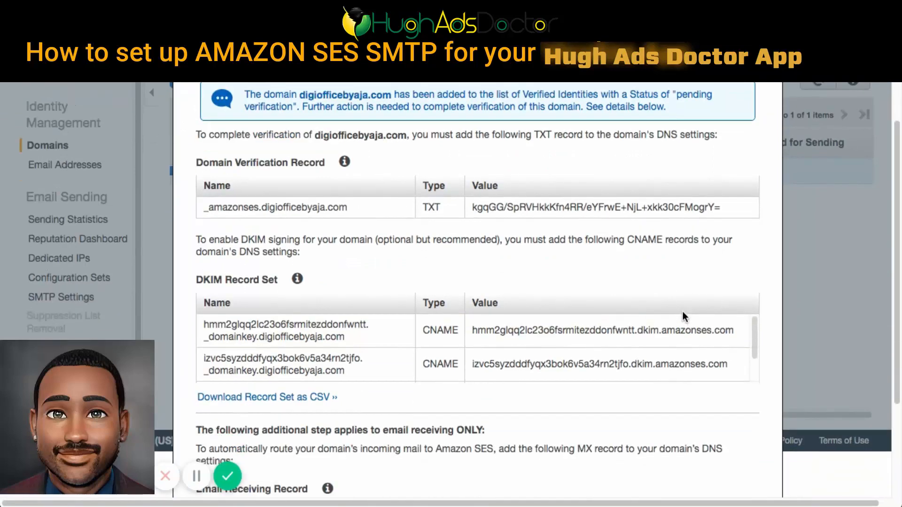
{"action": "scroll", "coordinate": [683, 313], "scroll_direction": "down", "scroll_amount": 5}
{"action": "scroll", "coordinate": [692, 275], "scroll_direction": "up", "scroll_amount": 6}
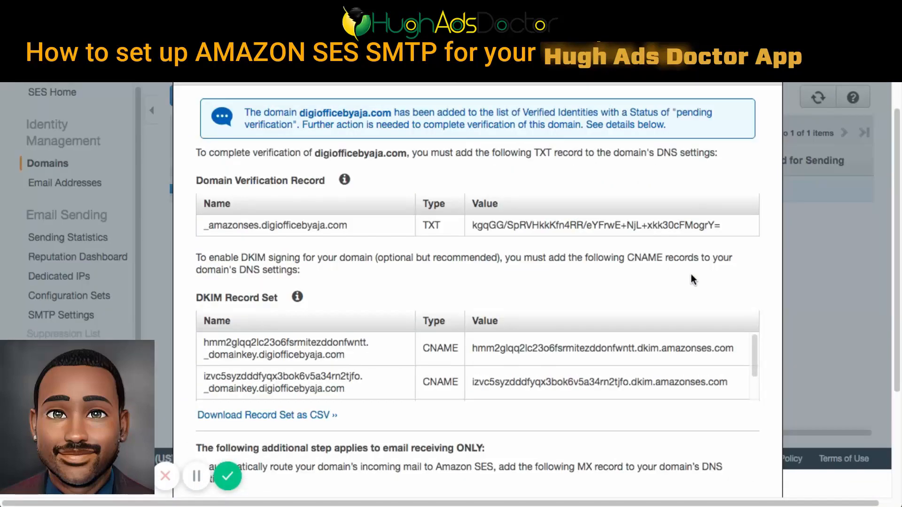
{"action": "scroll", "coordinate": [696, 270], "scroll_direction": "up", "scroll_amount": 1}
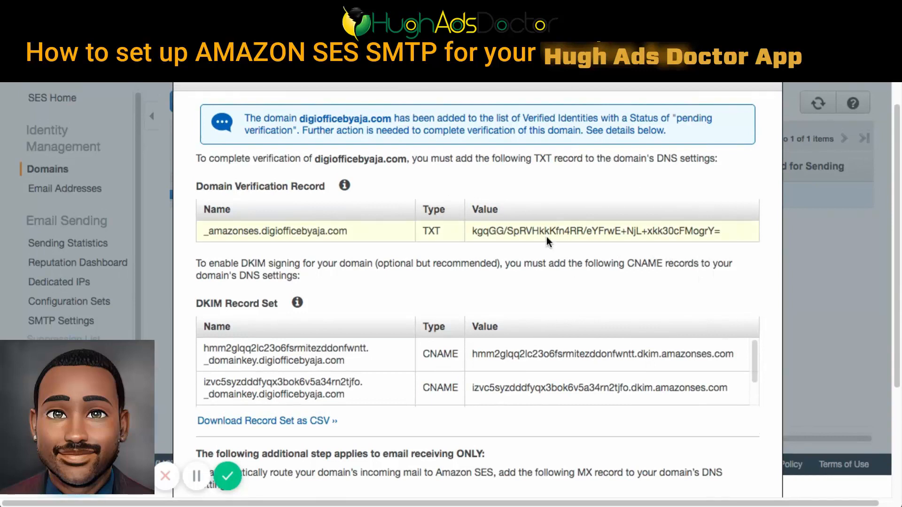
{"action": "scroll", "coordinate": [548, 241], "scroll_direction": "up", "scroll_amount": 2}
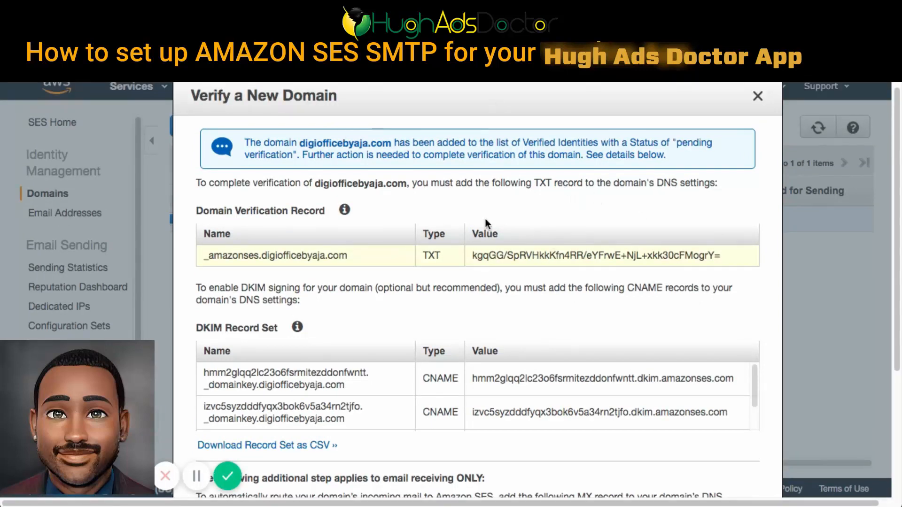
{"action": "scroll", "coordinate": [572, 288], "scroll_direction": "down", "scroll_amount": 1}
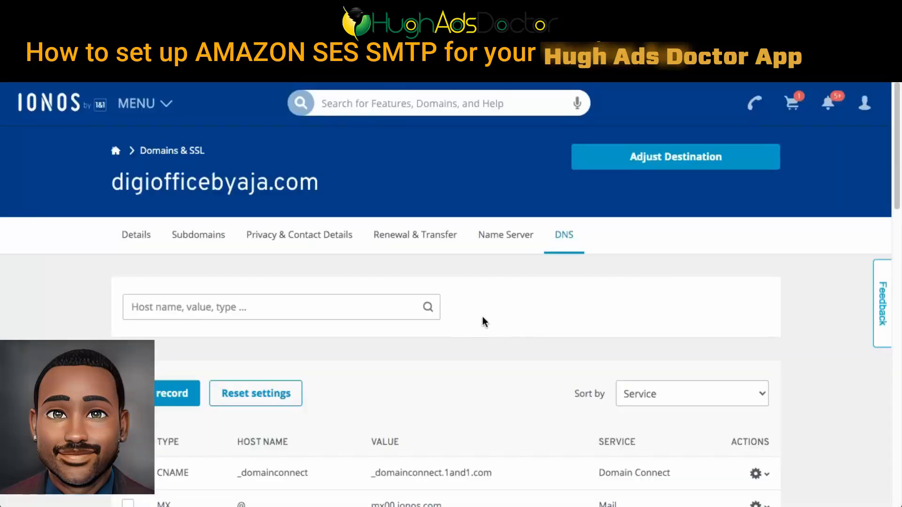
- Look over the existing DNS records of digiofficebyaja.com in IONOS and compare with the SES verification record
{"action": "scroll", "coordinate": [579, 313], "scroll_direction": "down", "scroll_amount": 5}
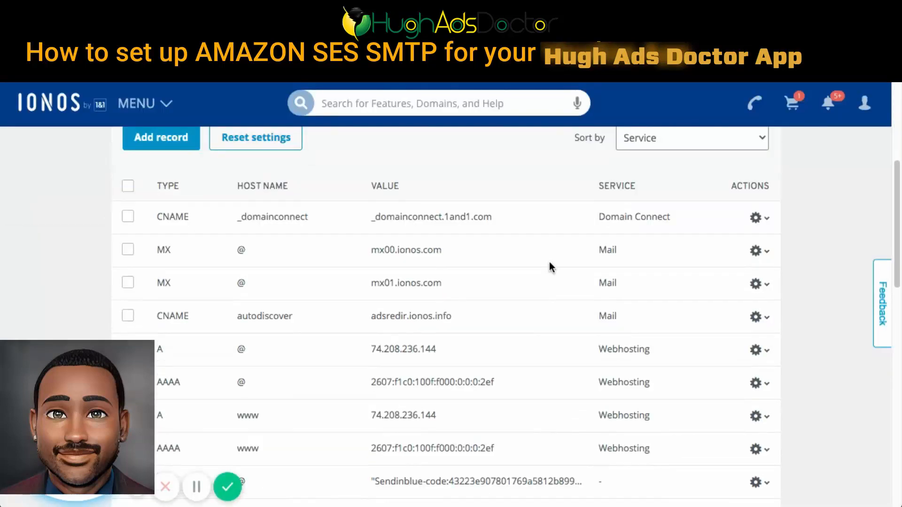
{"action": "scroll", "coordinate": [423, 224], "scroll_direction": "up", "scroll_amount": 1}
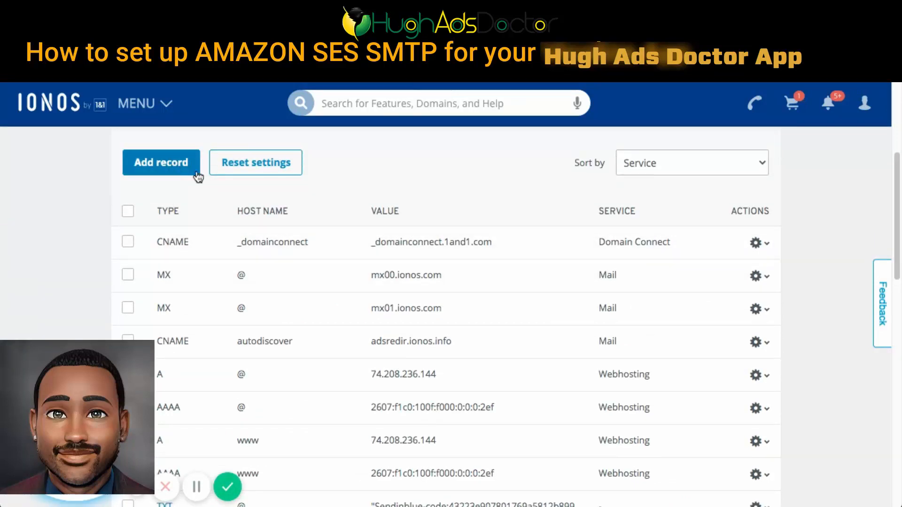
{"action": "scroll", "coordinate": [198, 175], "scroll_direction": "down", "scroll_amount": 4}
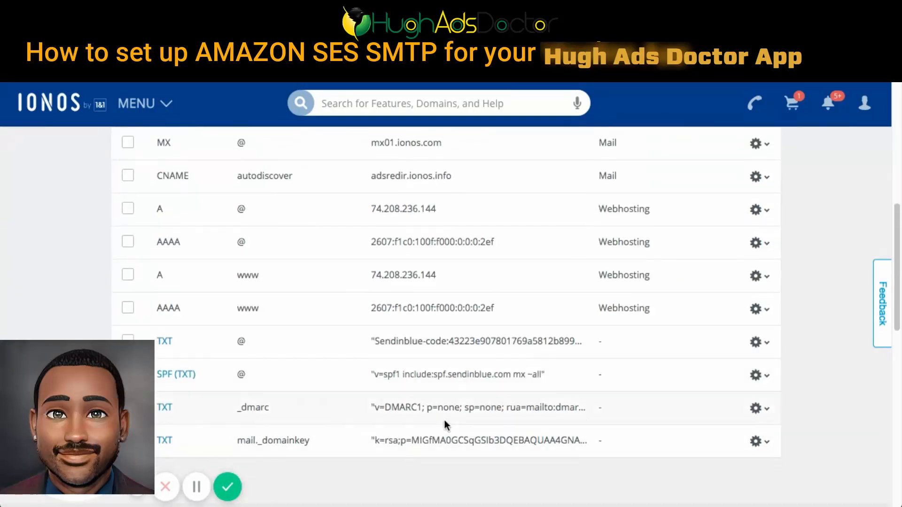
{"action": "scroll", "coordinate": [319, 371], "scroll_direction": "up", "scroll_amount": 3}
{"action": "scroll", "coordinate": [146, 188], "scroll_direction": "up", "scroll_amount": 1}
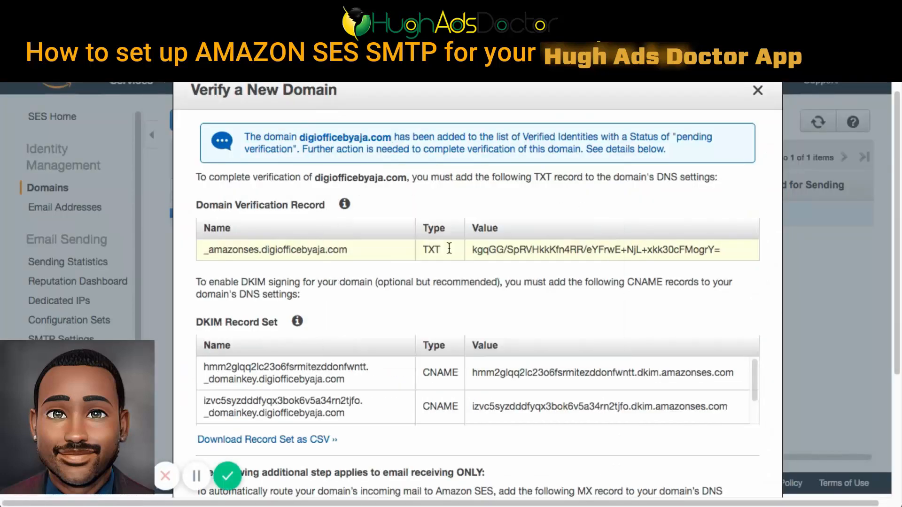
- Copy _amazonses from the SES verification record and use it as the host name of a new TXT record in IONOS
{"action": "left_click_drag", "start_coordinate": [259, 249], "coordinate": [195, 248]}
{"action": "key", "text": "ctrl+c"}
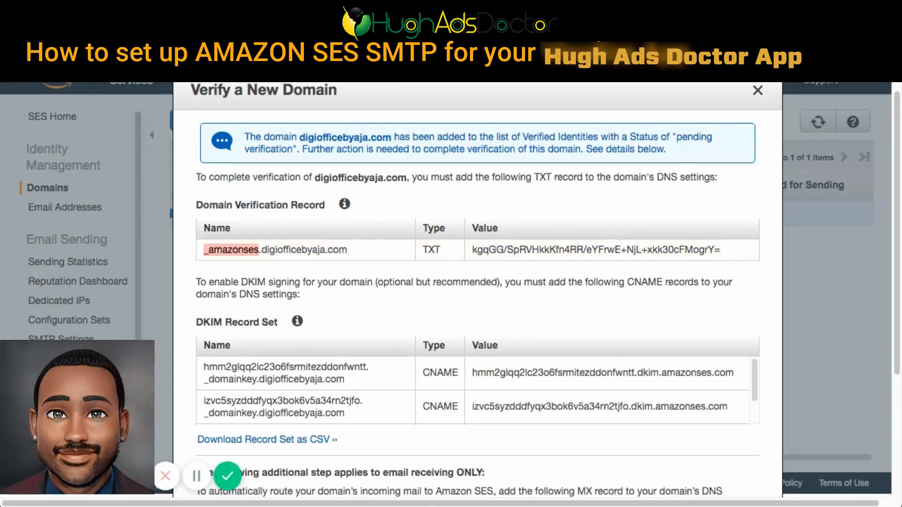
{"action": "left_click", "coordinate": [329, 10]}
{"action": "scroll", "coordinate": [241, 442], "scroll_direction": "down", "scroll_amount": 5}
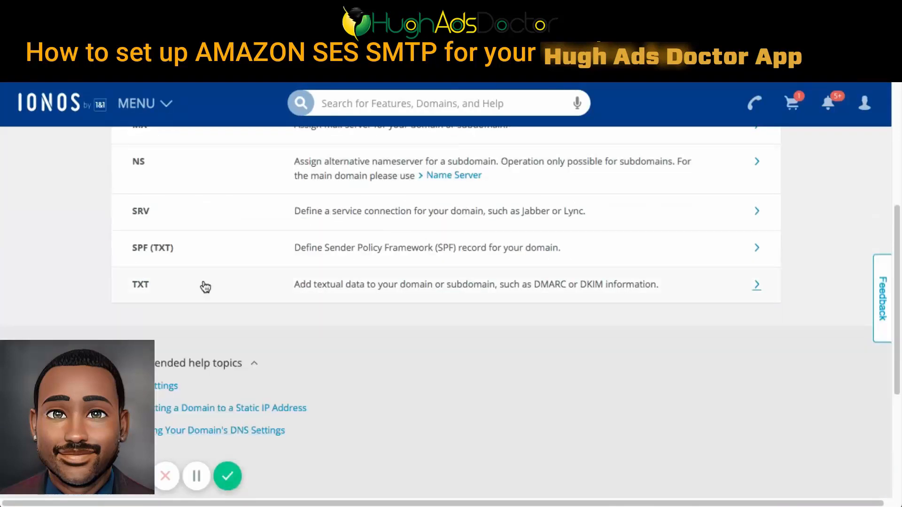
{"action": "left_click", "coordinate": [141, 284]}
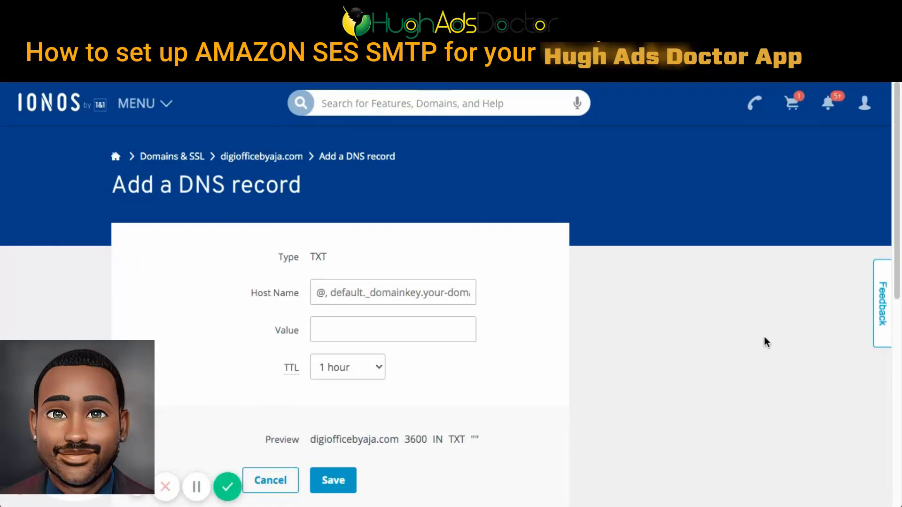
{"action": "left_click", "coordinate": [350, 291]}
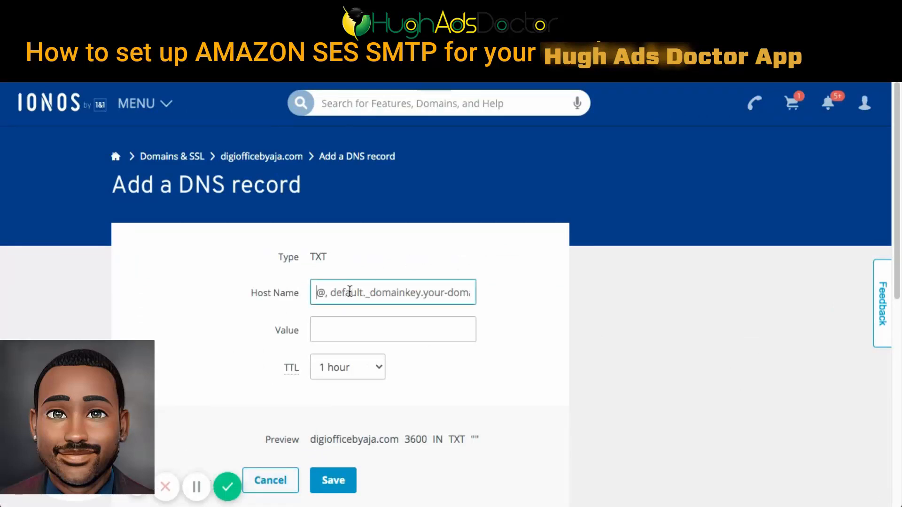
{"action": "key", "text": "ctrl+v"}
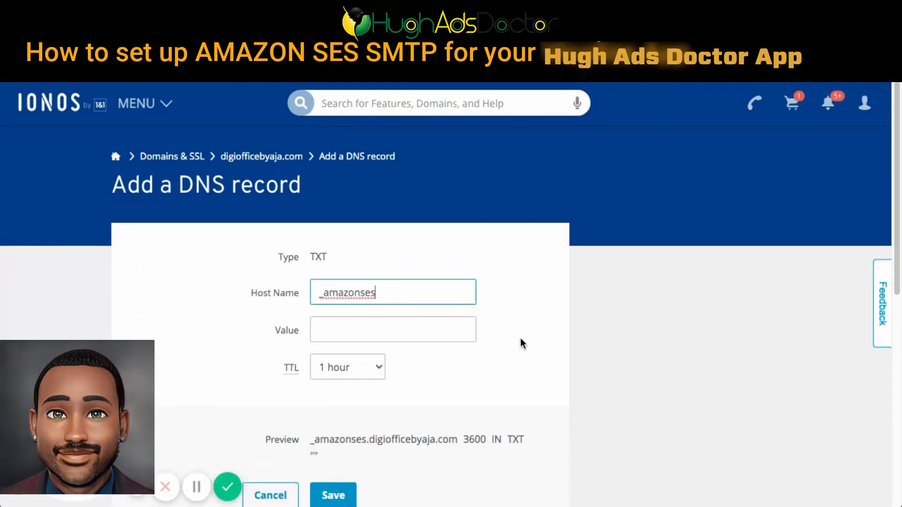
- Paste the SES domain verification value into the TXT record's Value field and save the record
{"action": "left_click", "coordinate": [400, 325]}
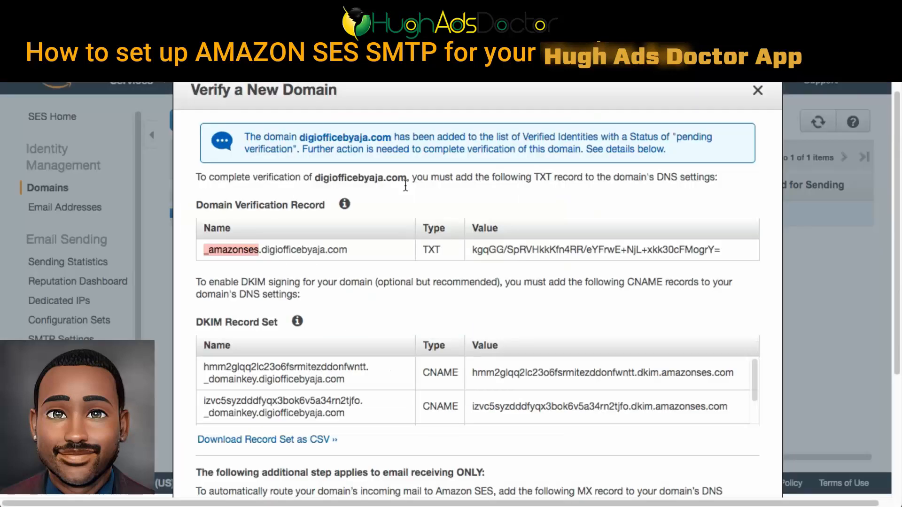
{"action": "triple_click", "coordinate": [508, 246]}
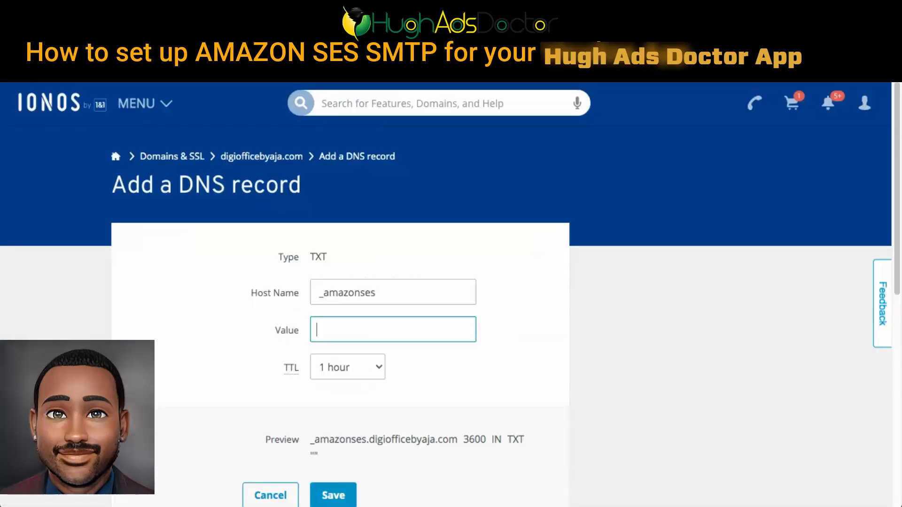
{"action": "key", "text": "ctrl+v"}
{"action": "scroll", "coordinate": [503, 368], "scroll_direction": "down", "scroll_amount": 3}
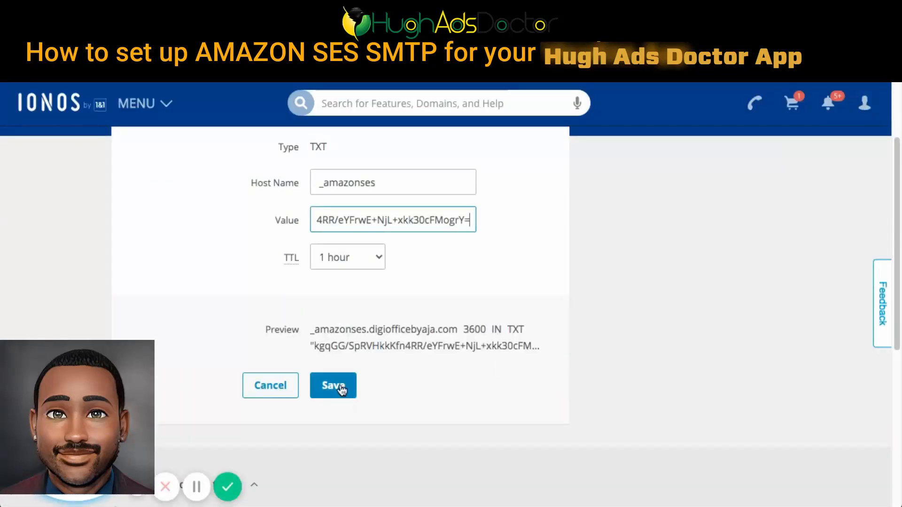
{"action": "left_click", "coordinate": [724, 390]}
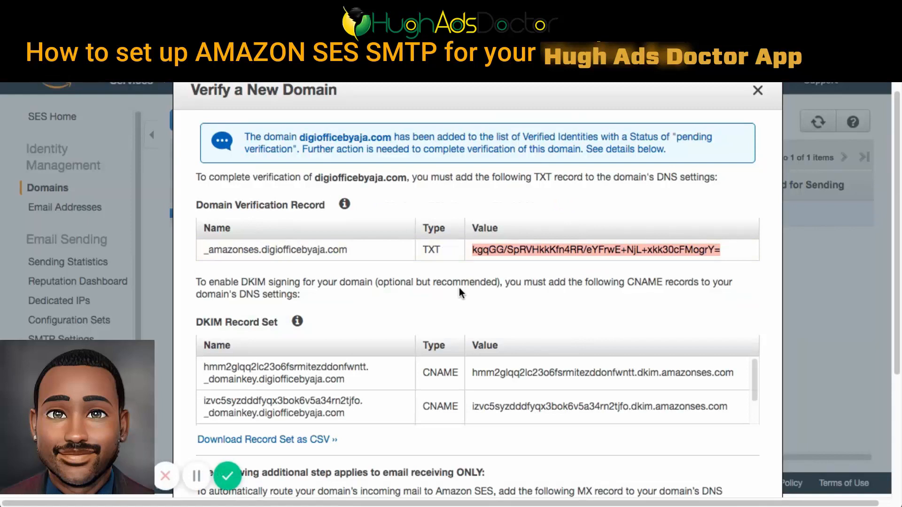
- Start a CNAME record in IONOS with the first SES DKIM record's name, up to and including _domainkey, as host name
{"action": "scroll", "coordinate": [458, 288], "scroll_direction": "down", "scroll_amount": 5}
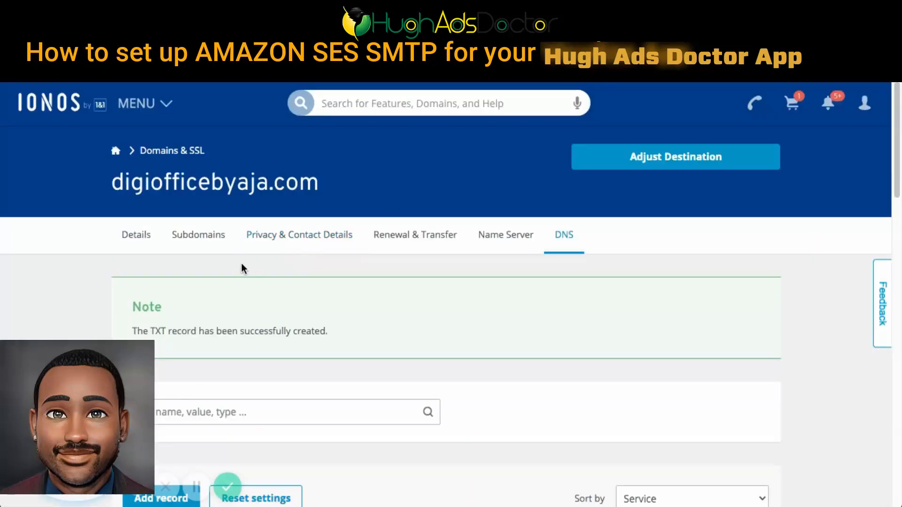
{"action": "scroll", "coordinate": [553, 235], "scroll_direction": "down", "scroll_amount": 5}
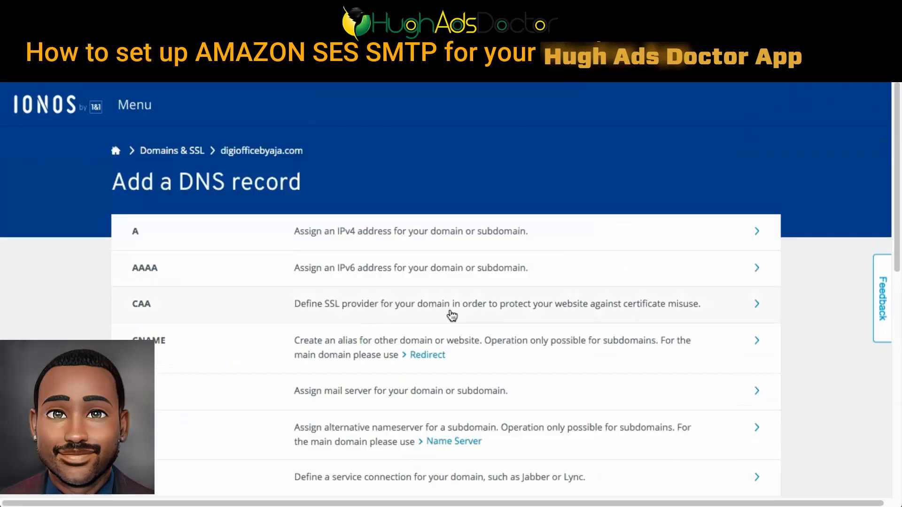
{"action": "scroll", "coordinate": [441, 331], "scroll_direction": "down", "scroll_amount": 6}
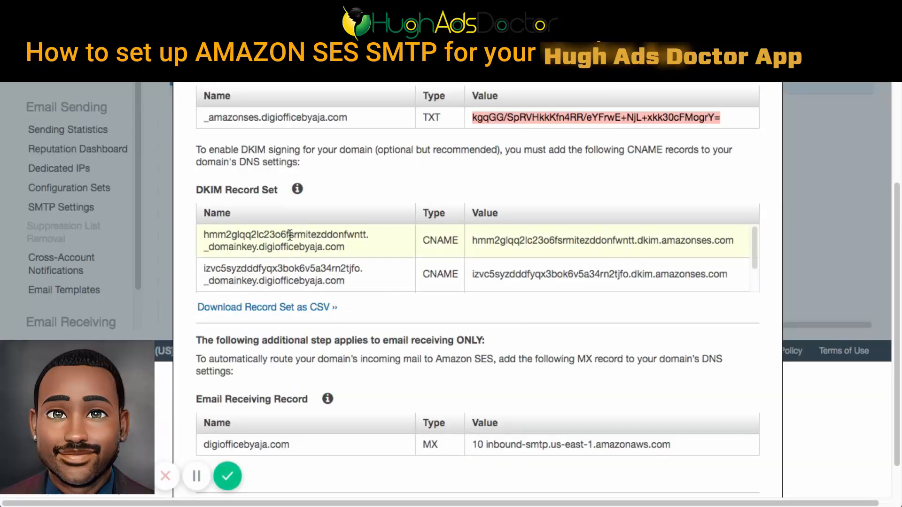
{"action": "left_click_drag", "start_coordinate": [256, 248], "coordinate": [201, 233]}
{"action": "key", "text": "ctrl+c"}
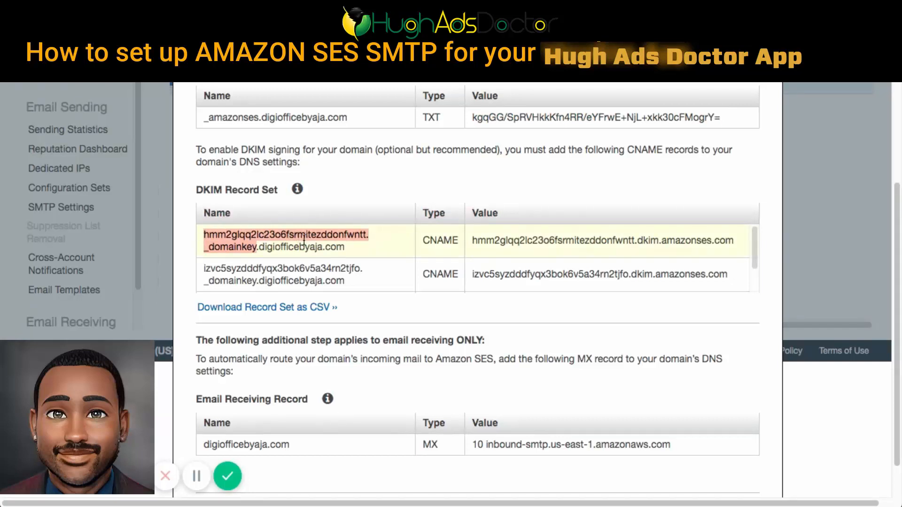
{"action": "scroll", "coordinate": [778, 238], "scroll_direction": "up", "scroll_amount": 1}
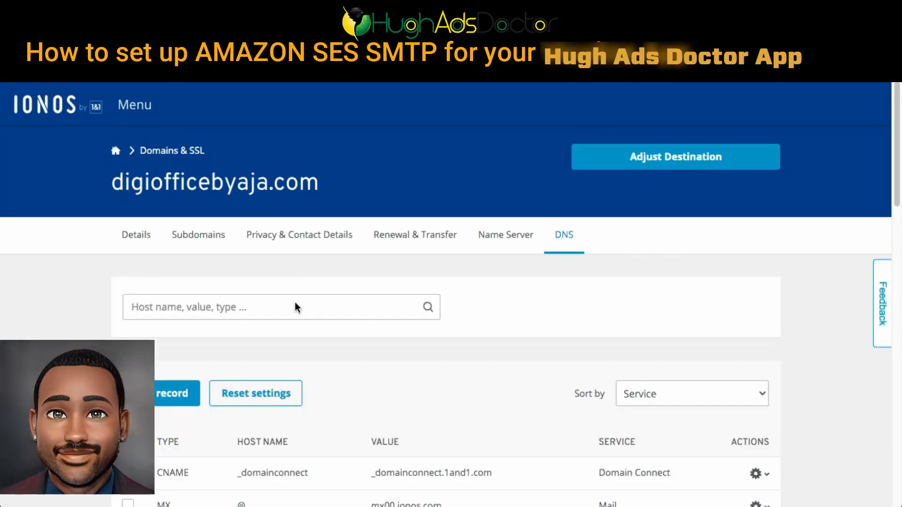
{"action": "scroll", "coordinate": [294, 300], "scroll_direction": "down", "scroll_amount": 3}
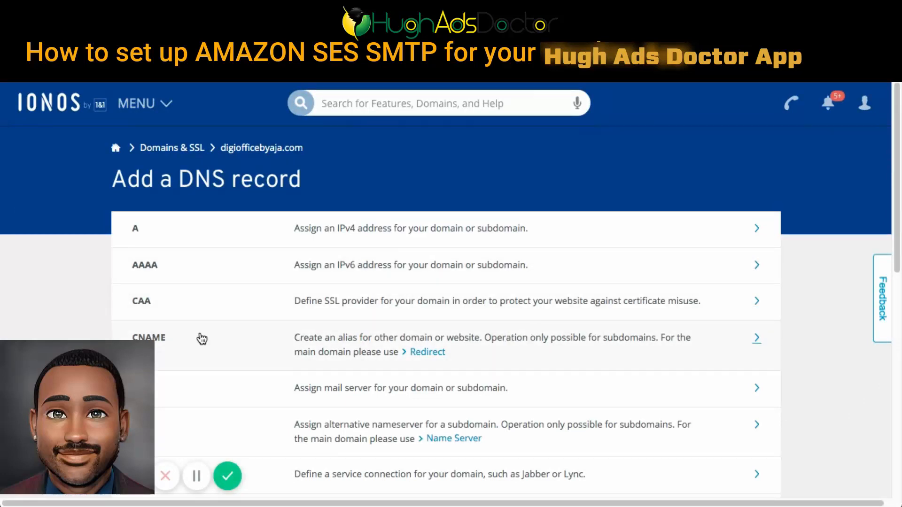
{"action": "left_click", "coordinate": [164, 339]}
{"action": "left_click", "coordinate": [380, 291]}
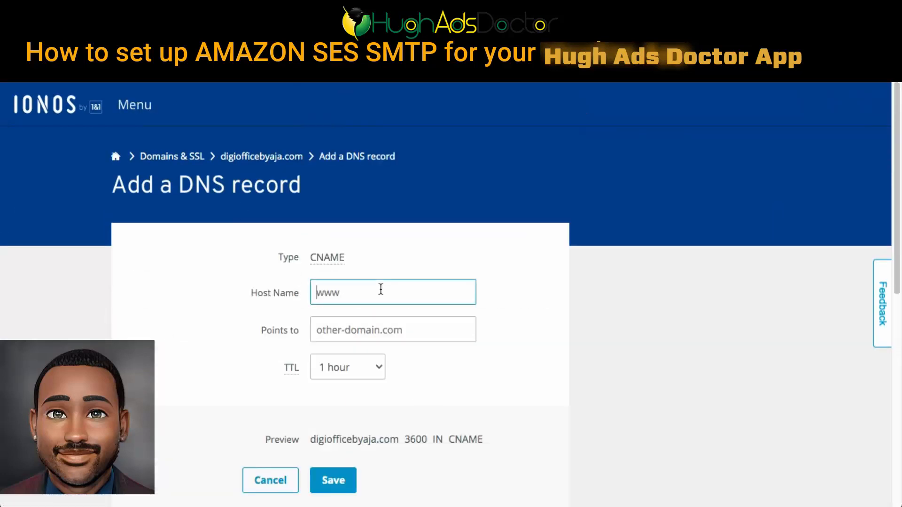
{"action": "key", "text": "ctrl+v"}
{"action": "scroll", "coordinate": [493, 272], "scroll_direction": "down", "scroll_amount": 1}
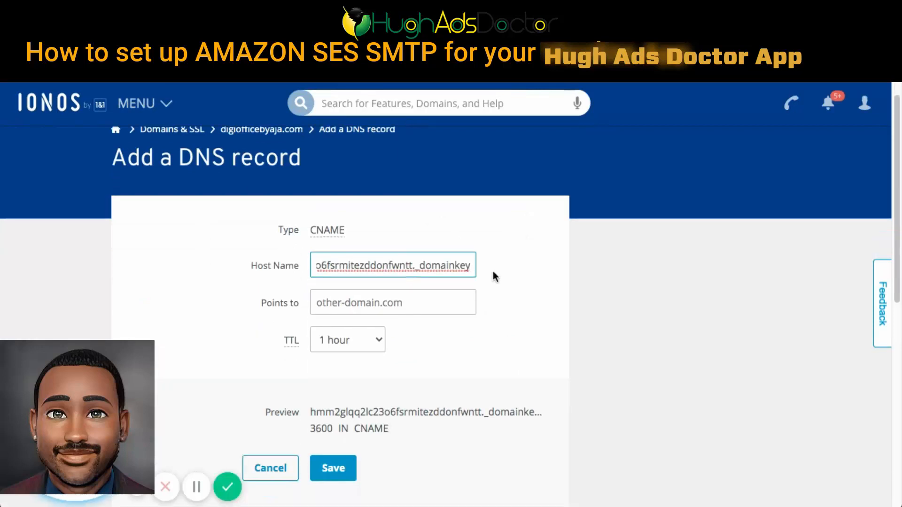
- Replace the CNAME host name with the first DKIM record's full name from SES, including digiofficebyaja.com
{"action": "left_click", "coordinate": [235, 27]}
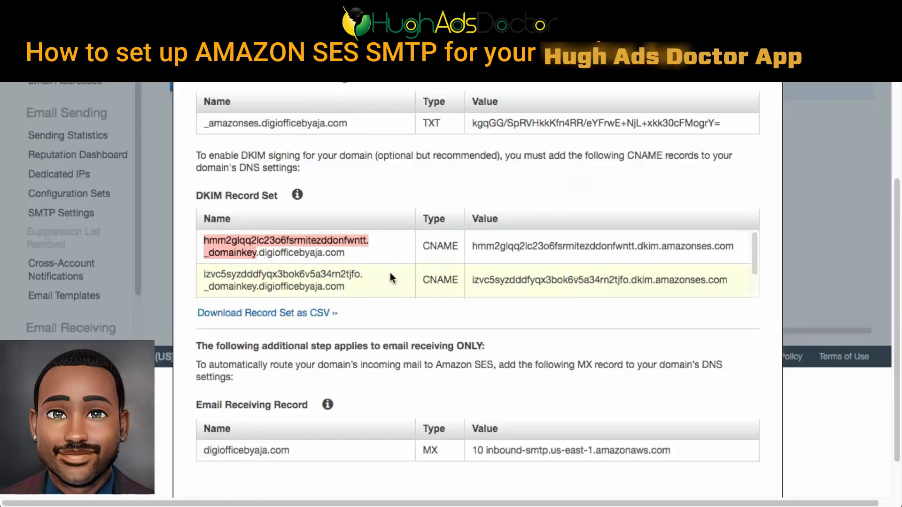
{"action": "triple_click", "coordinate": [353, 248]}
{"action": "key", "text": "super+c"}
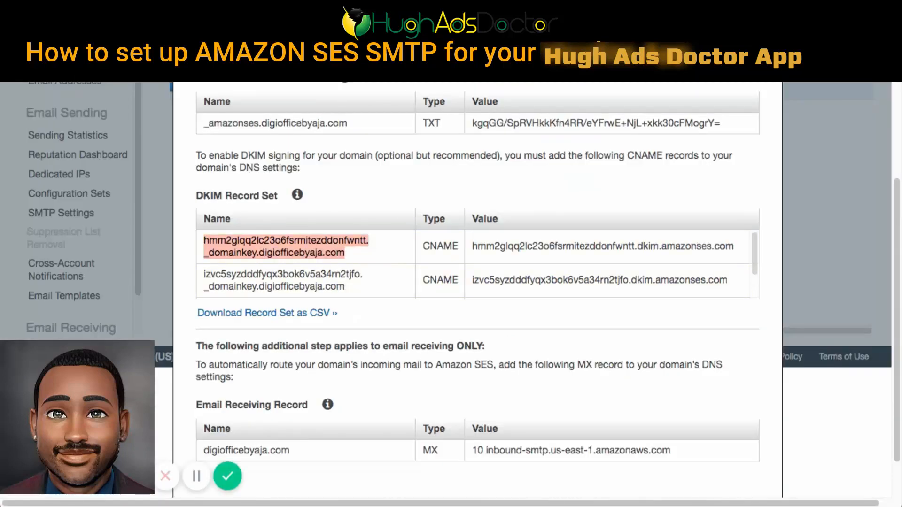
{"action": "left_click", "coordinate": [329, 27]}
{"action": "triple_click", "coordinate": [390, 262]}
{"action": "key", "text": "super+v"}
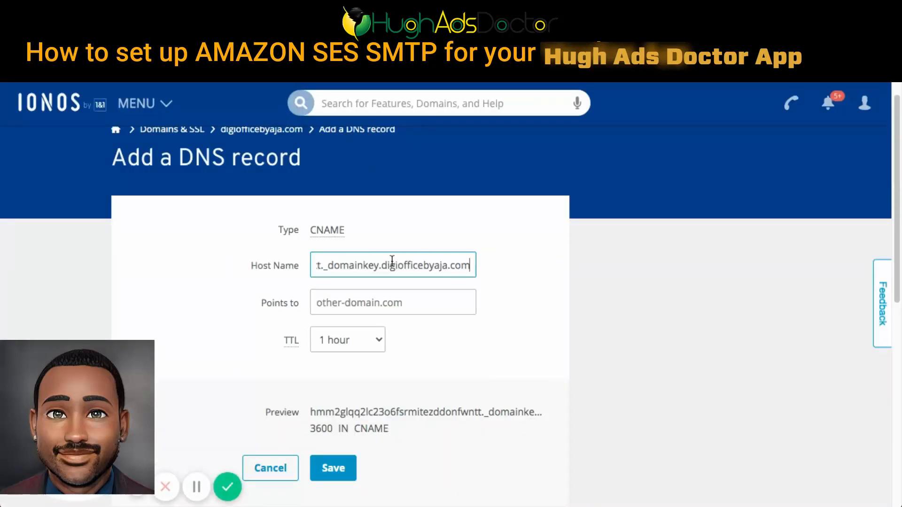
- Point the CNAME record to the first DKIM record's dkim.amazonses.com value copied from SES, and check the record preview
{"action": "left_click", "coordinate": [235, 27]}
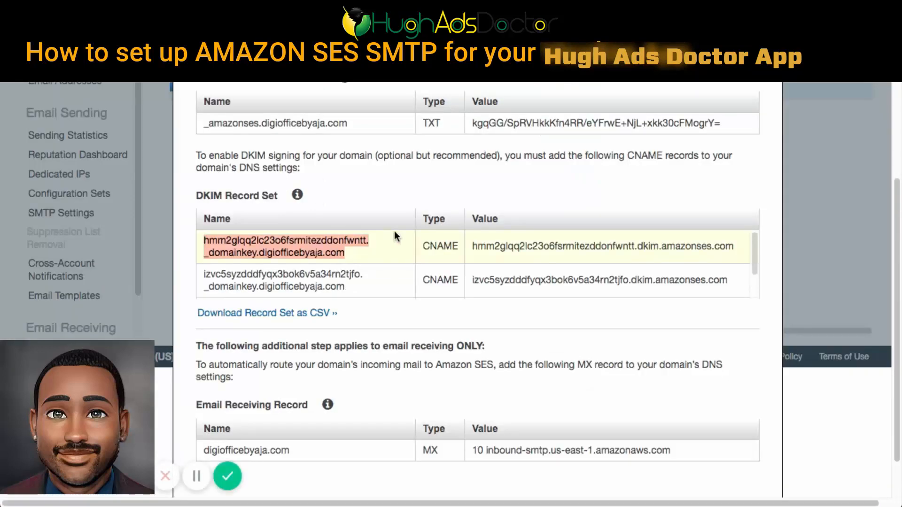
{"action": "triple_click", "coordinate": [501, 248]}
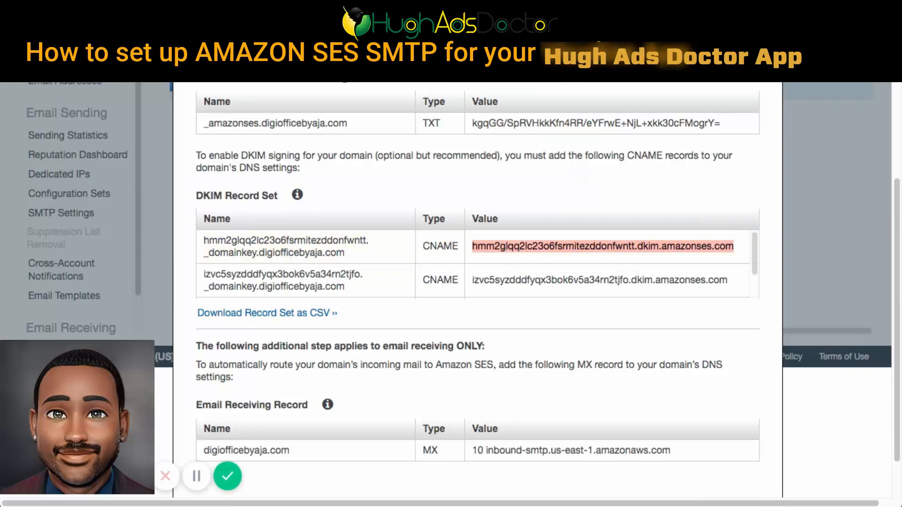
{"action": "key", "text": "super+c"}
{"action": "left_click", "coordinate": [329, 28]}
{"action": "left_click", "coordinate": [351, 303]}
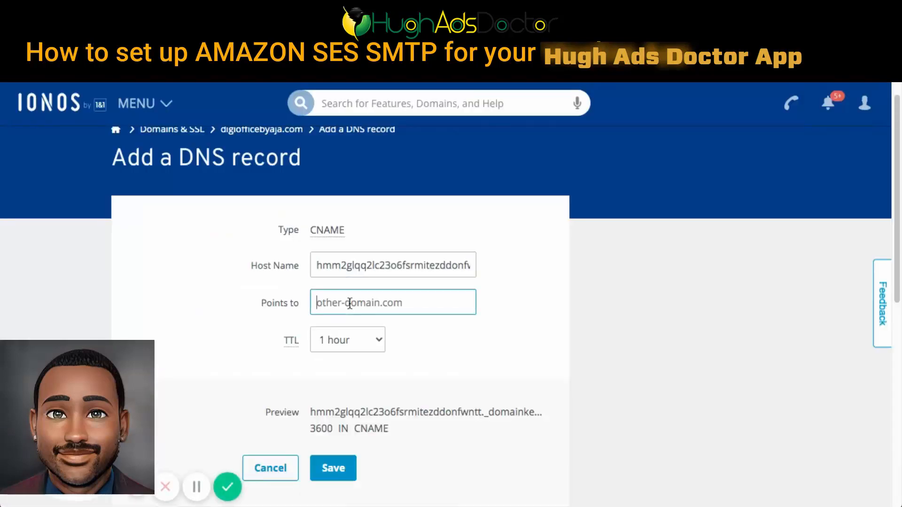
{"action": "key", "text": "super+v"}
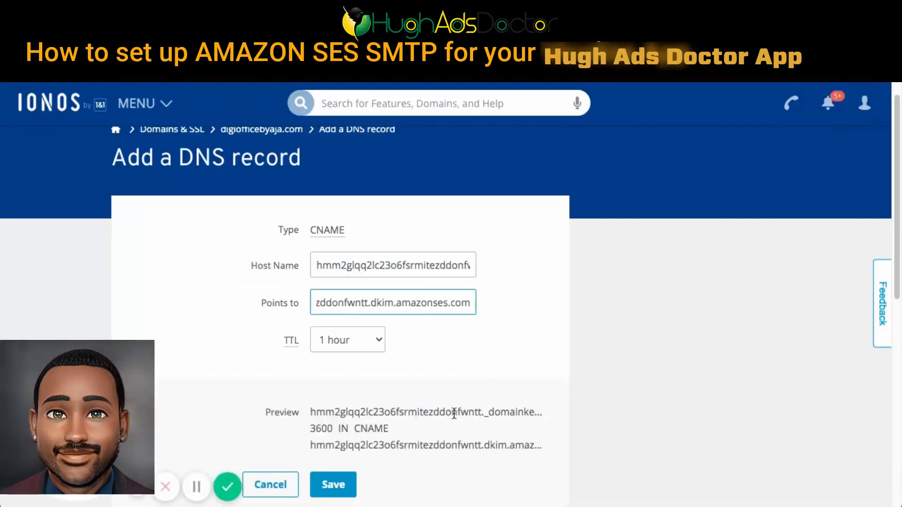
{"action": "left_click", "coordinate": [468, 409]}
{"action": "triple_click", "coordinate": [463, 412]}
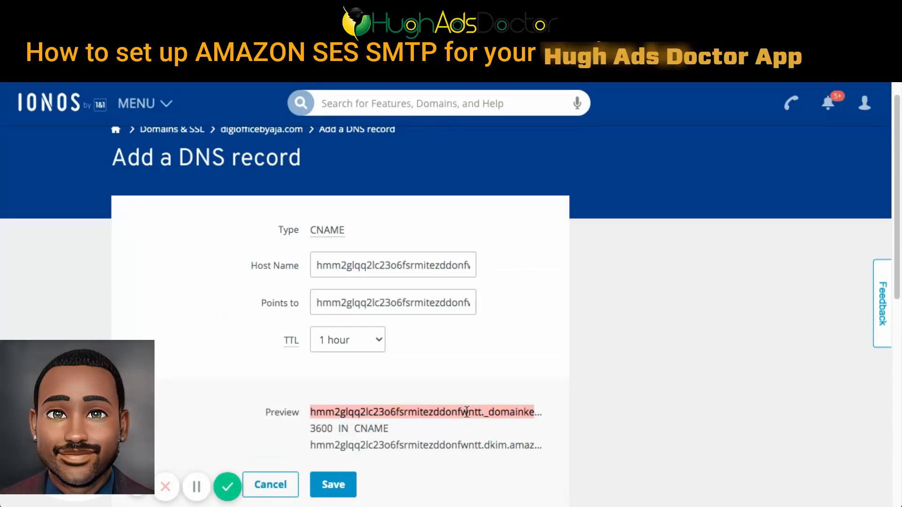
{"action": "left_click", "coordinate": [486, 432]}
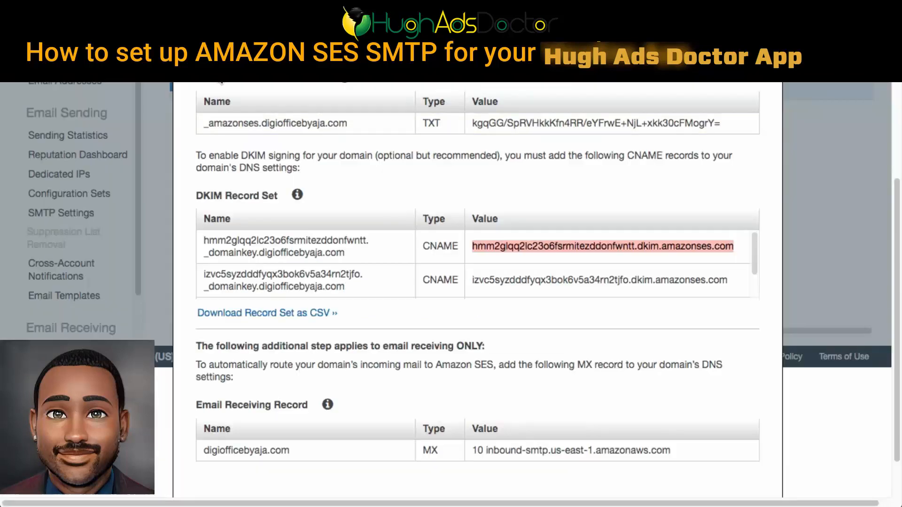
- Replace the CNAME host name with the first DKIM record's name only up to and including _domainkey, and save the record
{"action": "left_click", "coordinate": [323, 249]}
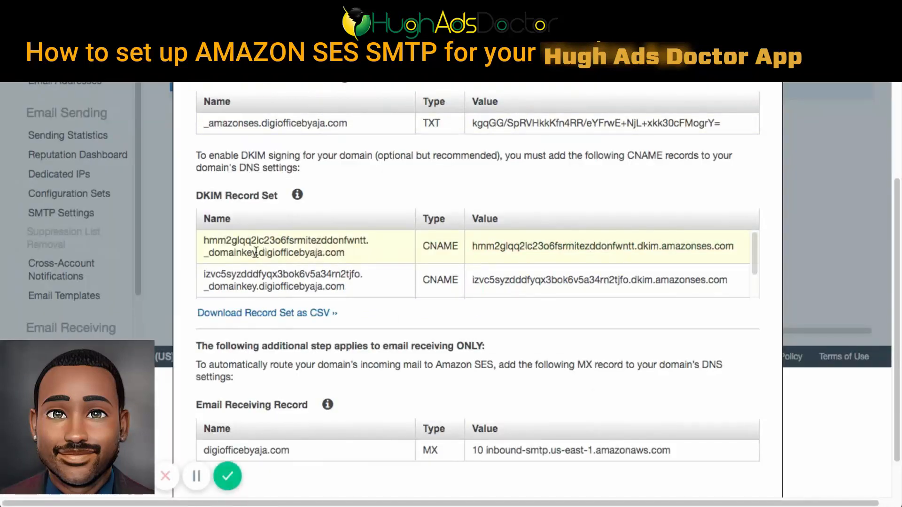
{"action": "left_click_drag", "start_coordinate": [256, 253], "coordinate": [188, 233]}
{"action": "left_click", "coordinate": [188, 233]}
{"action": "left_click_drag", "start_coordinate": [258, 255], "coordinate": [200, 241]}
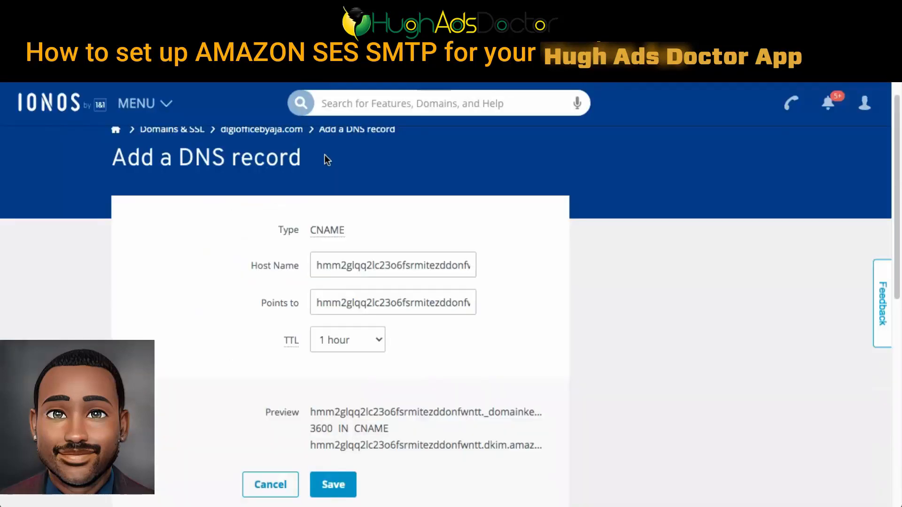
{"action": "key", "text": "super+a"}
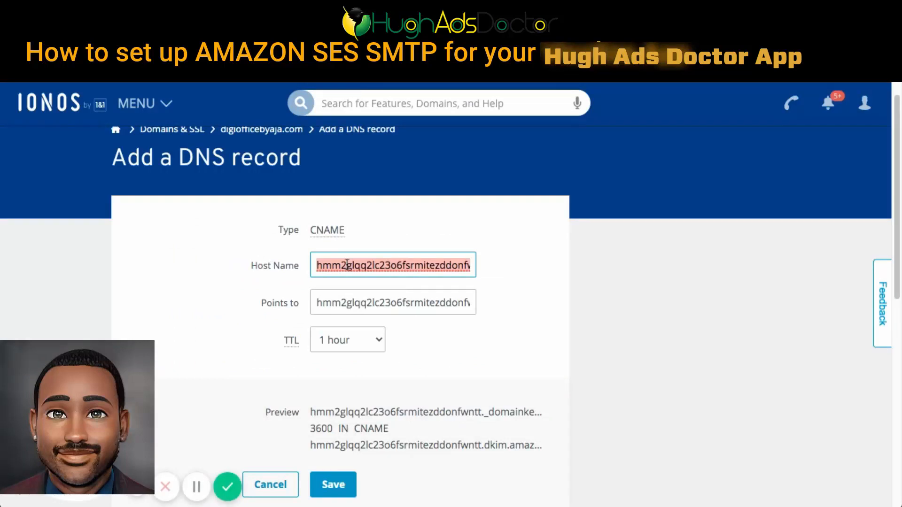
{"action": "key", "text": "super+v"}
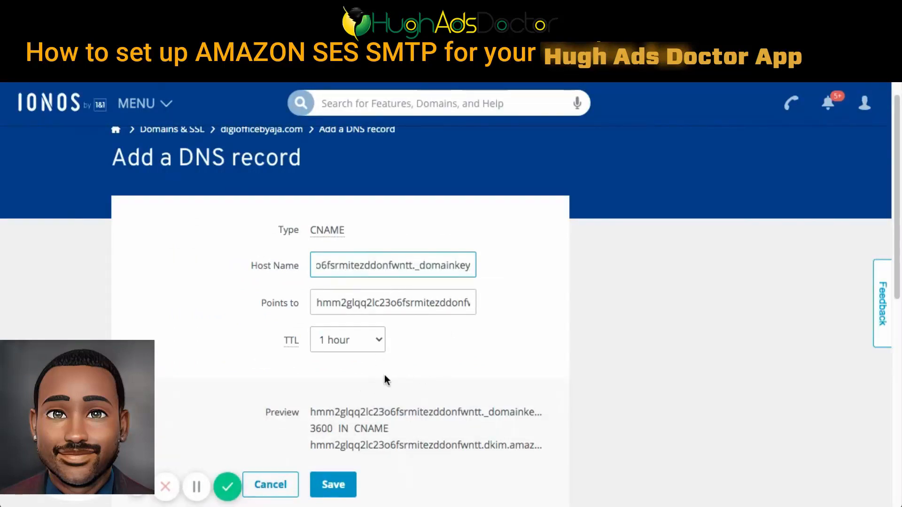
{"action": "scroll", "coordinate": [382, 390], "scroll_direction": "down", "scroll_amount": 3}
{"action": "left_click", "coordinate": [374, 390]}
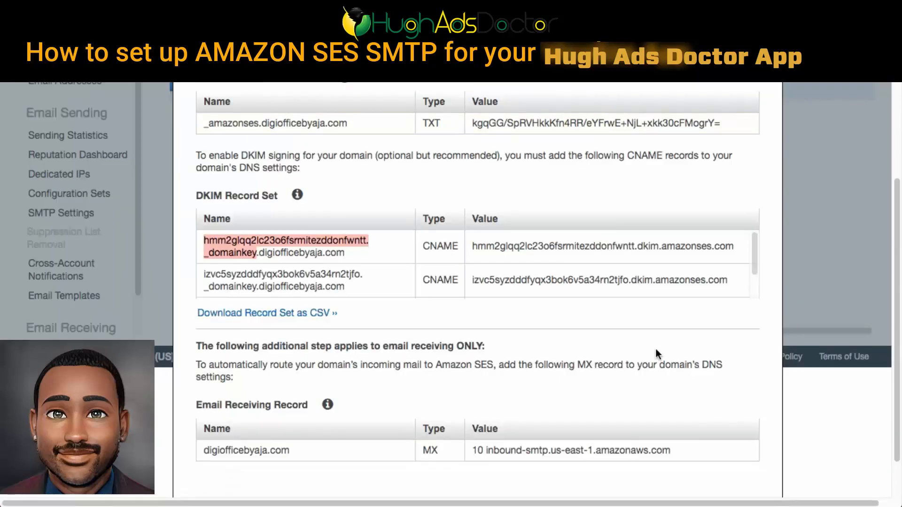
- Start another CNAME record in IONOS with the second SES DKIM record's name, up to and including _domainkey, as host name
{"action": "left_click_drag", "start_coordinate": [256, 286], "coordinate": [204, 267]}
{"action": "key", "text": "ctrl+c"}
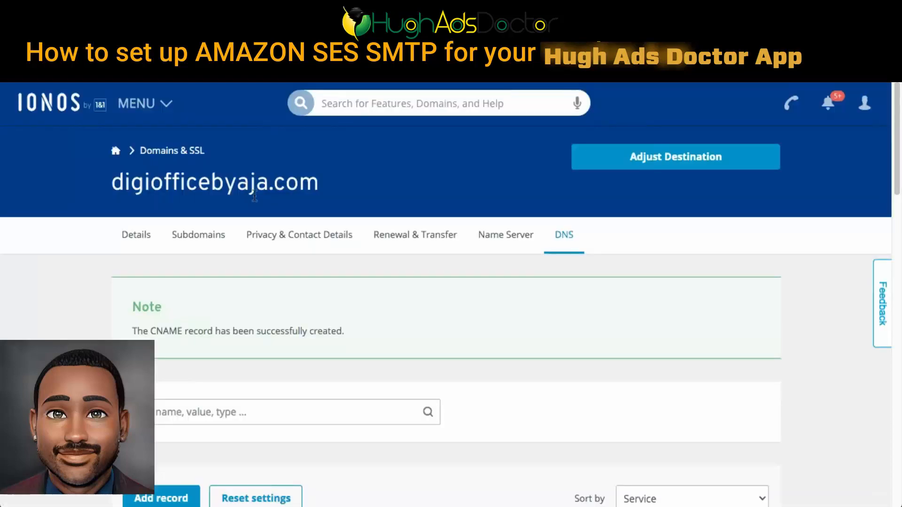
{"action": "scroll", "coordinate": [199, 267], "scroll_direction": "down", "scroll_amount": 4}
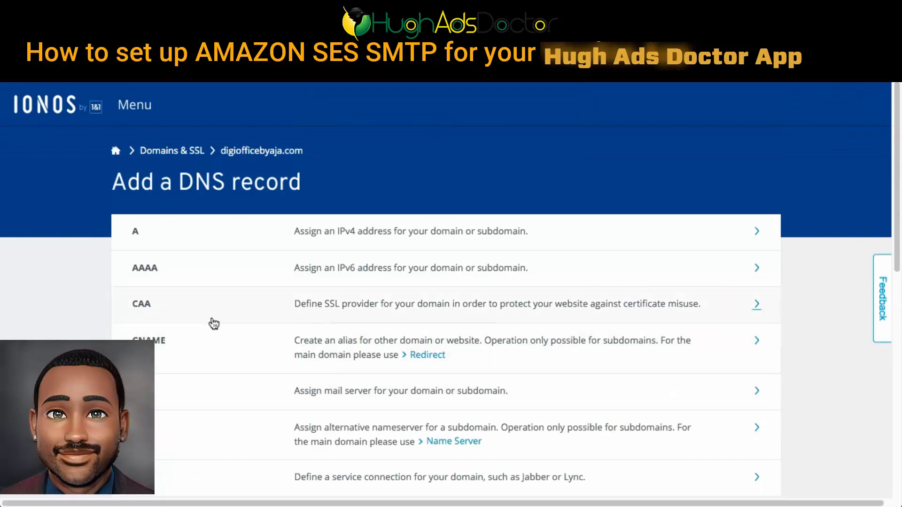
{"action": "left_click", "coordinate": [617, 347]}
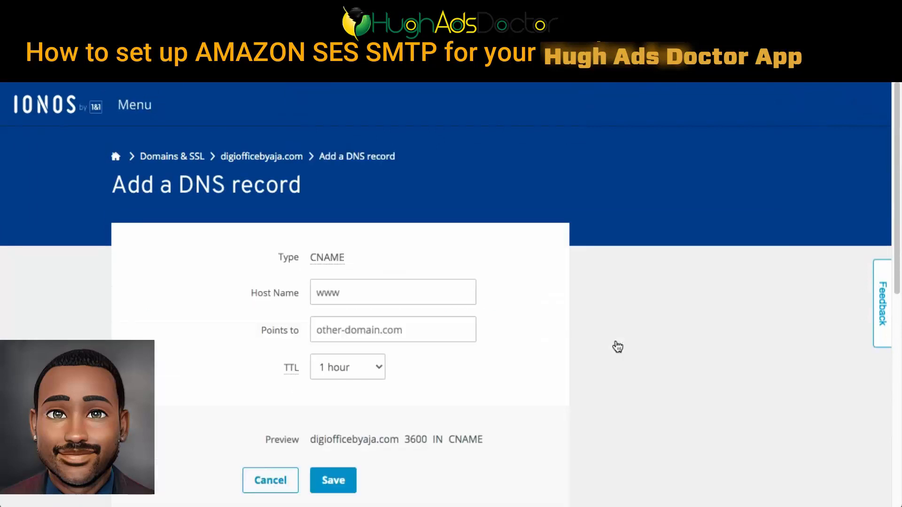
{"action": "left_click", "coordinate": [394, 285]}
{"action": "key", "text": "ctrl+v"}
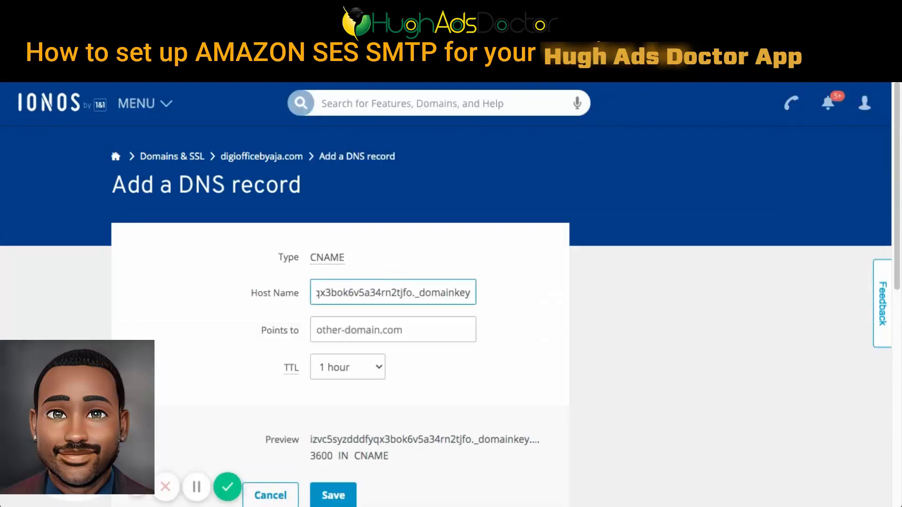
- Point the CNAME record to the second DKIM record's dkim.amazonses.com value copied from SES, and save the record
{"action": "key", "text": "ctrl+Tab"}
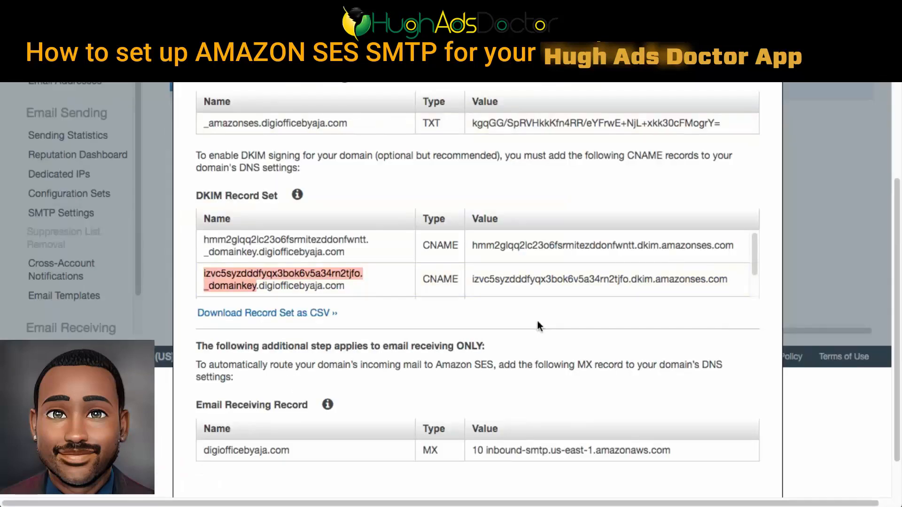
{"action": "double_click", "coordinate": [520, 284]}
{"action": "key", "text": "ctrl+c"}
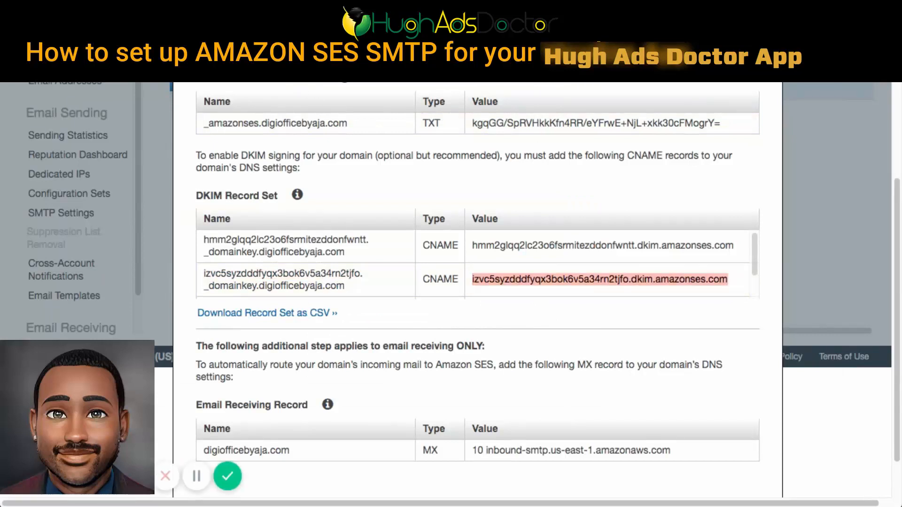
{"action": "key", "text": "ctrl+Tab"}
{"action": "left_click", "coordinate": [351, 329]}
{"action": "key", "text": "ctrl+v"}
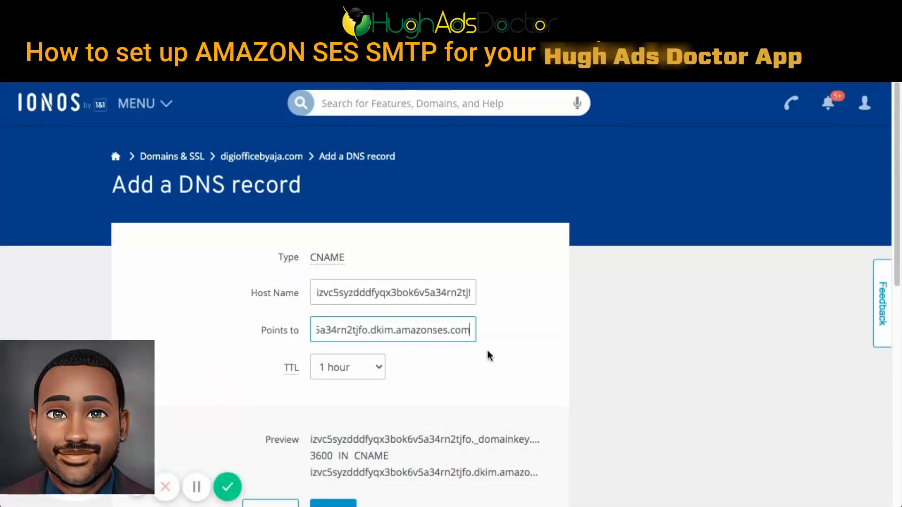
{"action": "scroll", "coordinate": [485, 356], "scroll_direction": "down", "scroll_amount": 3}
{"action": "left_click", "coordinate": [389, 395]}
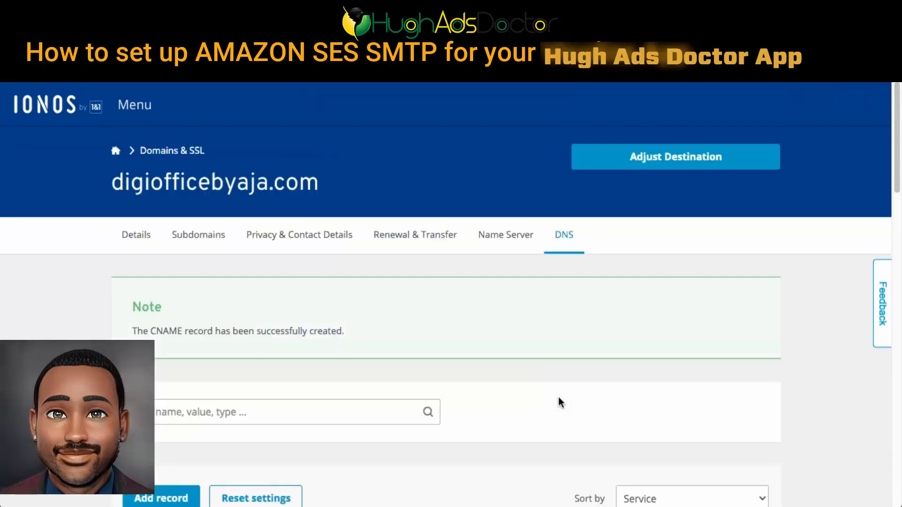
- Check the remaining records in the SES verification dialog and start adding another DNS record for digiofficebyaja.com in IONOS
{"action": "scroll", "coordinate": [540, 368], "scroll_direction": "down", "scroll_amount": 1}
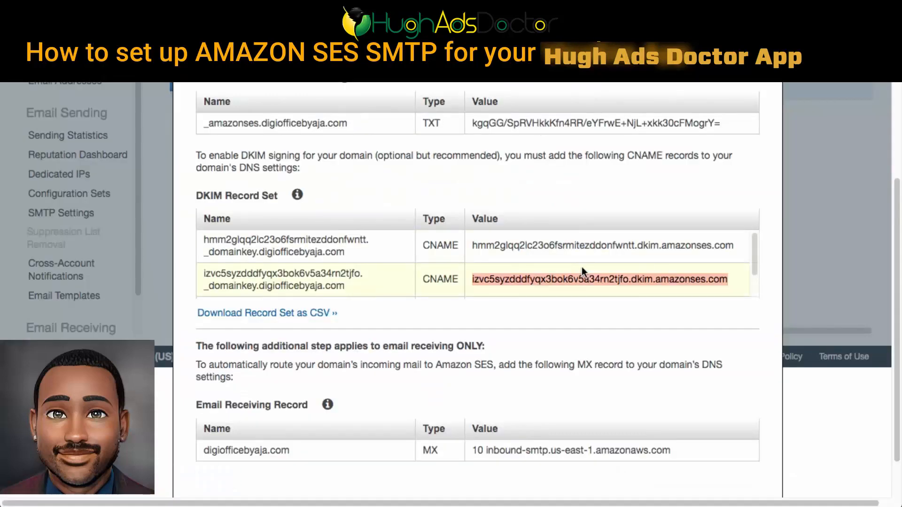
{"action": "scroll", "coordinate": [525, 400], "scroll_direction": "down", "scroll_amount": 2}
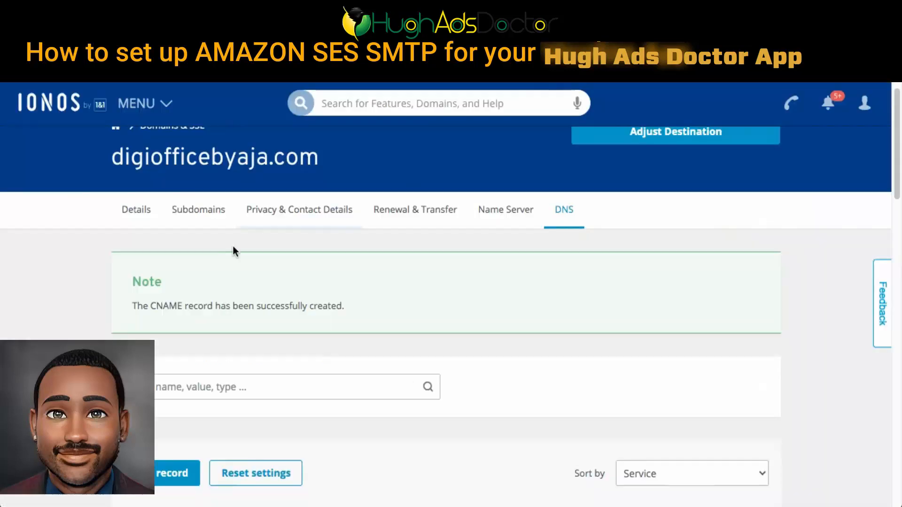
{"action": "scroll", "coordinate": [233, 250], "scroll_direction": "up", "scroll_amount": 1}
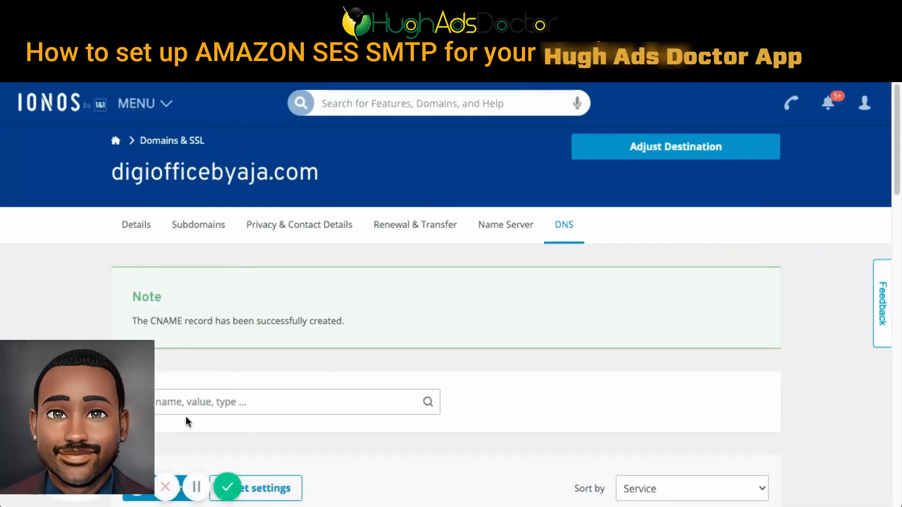
{"action": "scroll", "coordinate": [185, 419], "scroll_direction": "down", "scroll_amount": 6}
{"action": "left_click", "coordinate": [165, 214]}
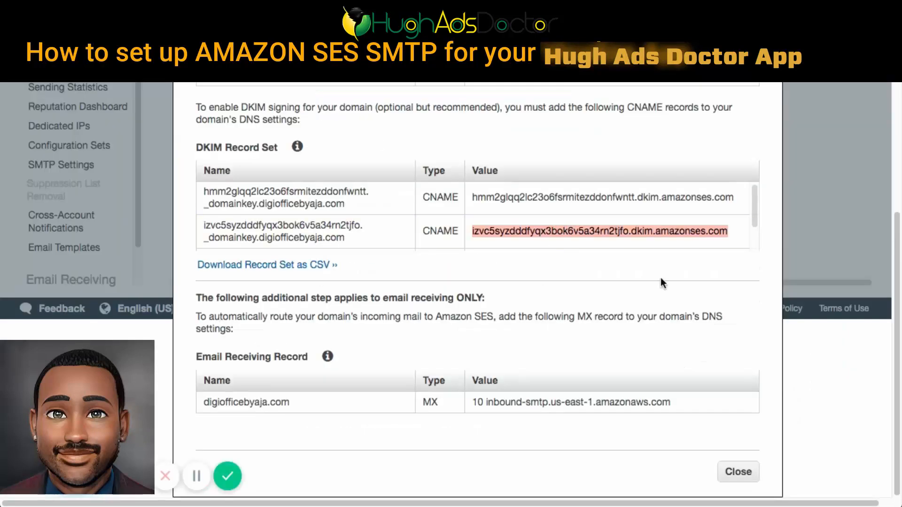
- Refresh the SES domain list after closing the verification dialog, and open the DKIM settings of digiofficebyaja.com
{"action": "left_click", "coordinate": [739, 473]}
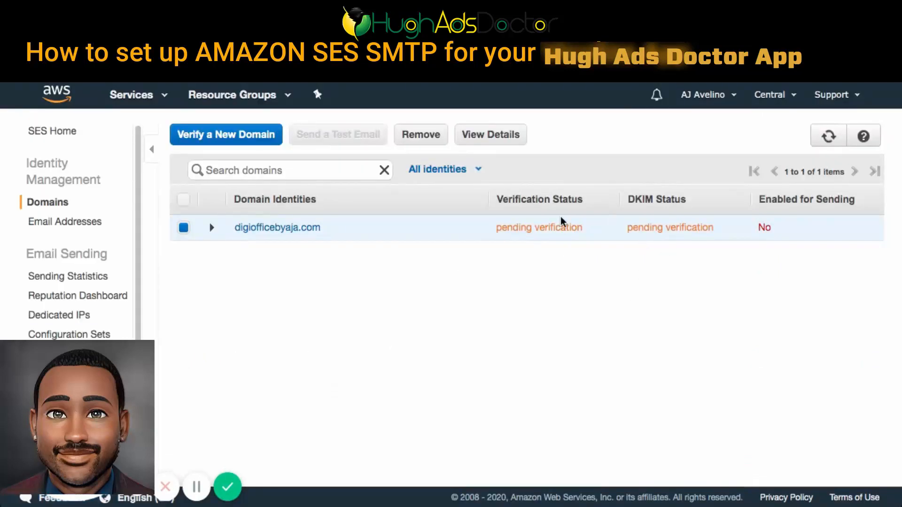
{"action": "left_click", "coordinate": [829, 137]}
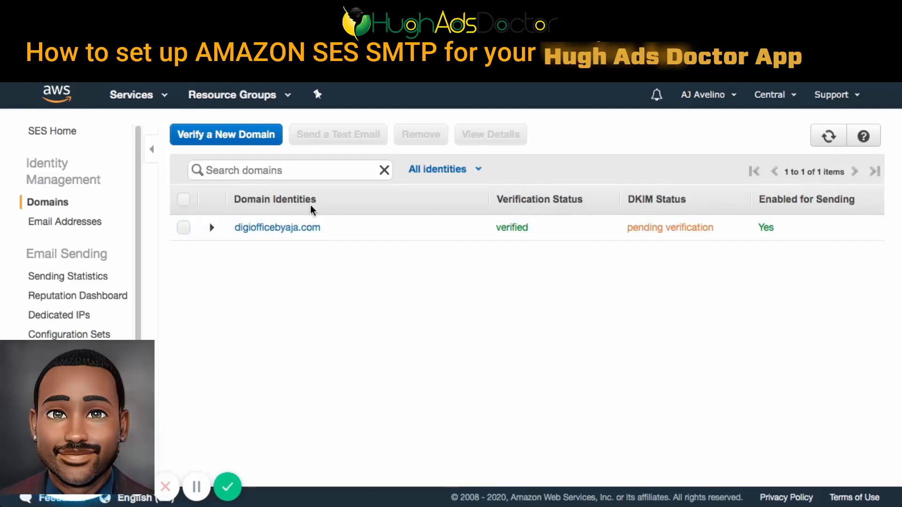
{"action": "left_click", "coordinate": [254, 229]}
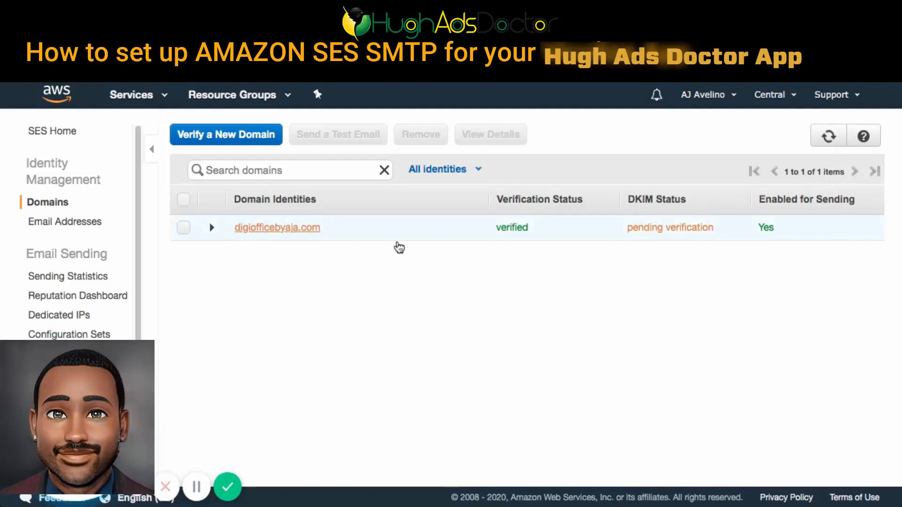
{"action": "scroll", "coordinate": [475, 286], "scroll_direction": "down", "scroll_amount": 3}
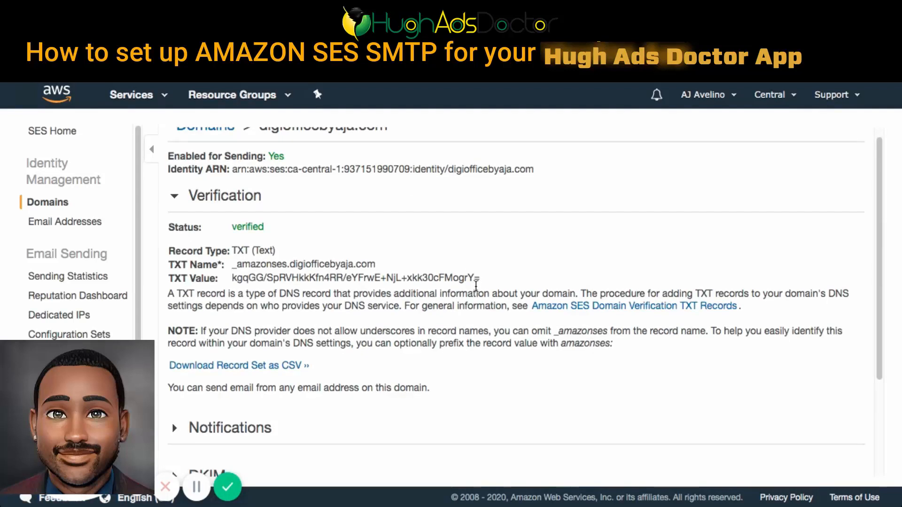
{"action": "left_click", "coordinate": [207, 386]}
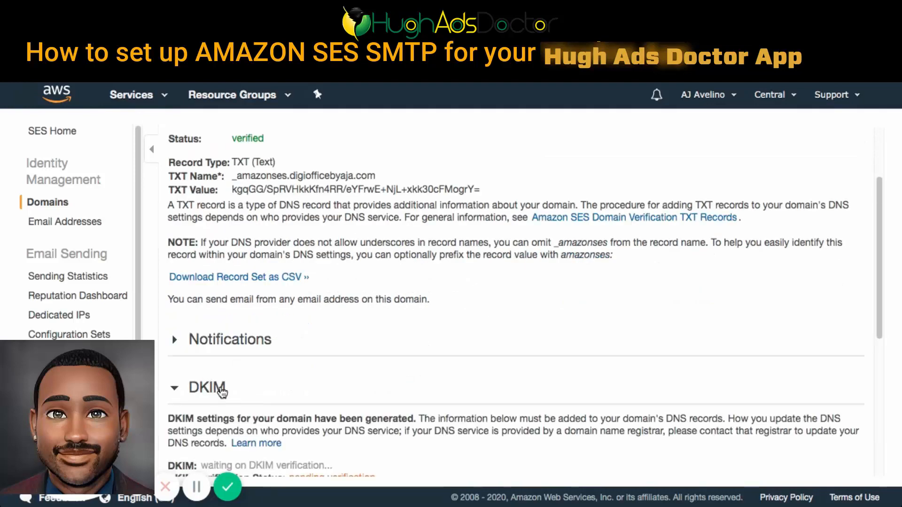
{"action": "scroll", "coordinate": [475, 329], "scroll_direction": "down", "scroll_amount": 6}
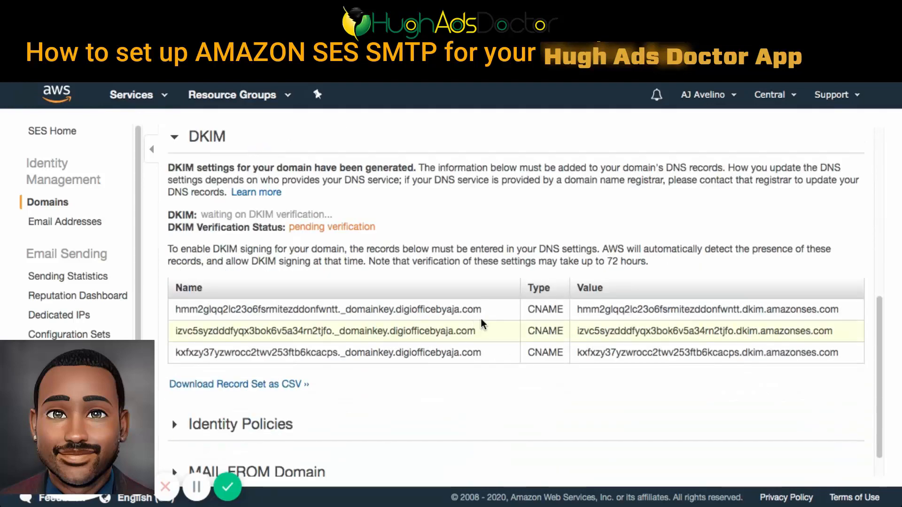
- Create a CNAME record in IONOS using the third SES DKIM record's name, up to and including _domainkey, as host name
{"action": "triple_click", "coordinate": [378, 358]}
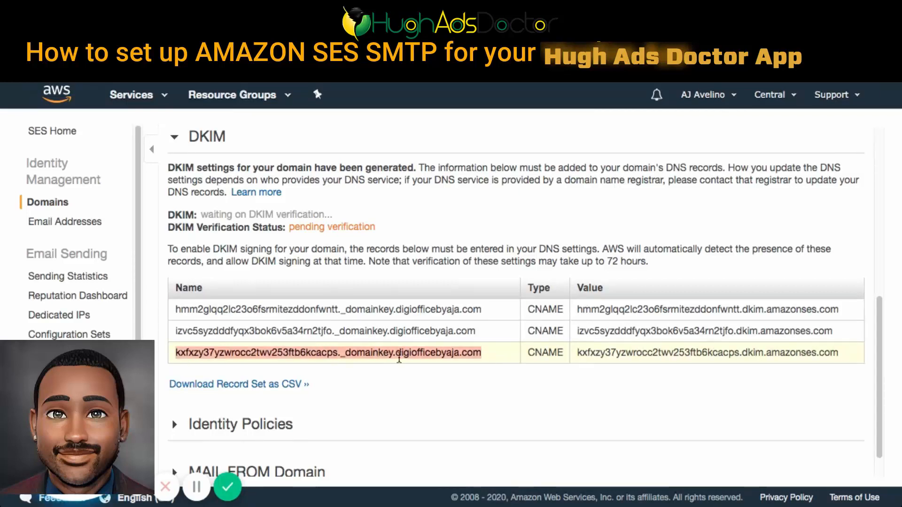
{"action": "left_click", "coordinate": [516, 366]}
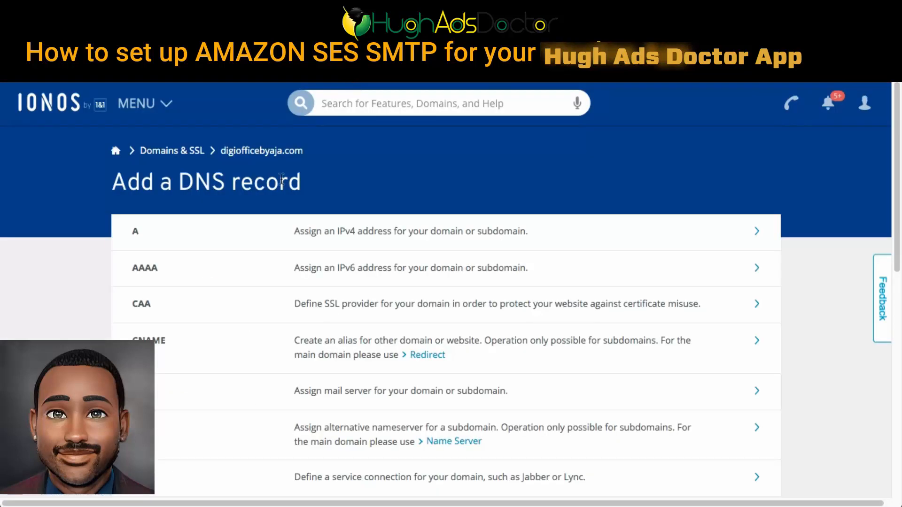
{"action": "scroll", "coordinate": [451, 271], "scroll_direction": "down", "scroll_amount": 3}
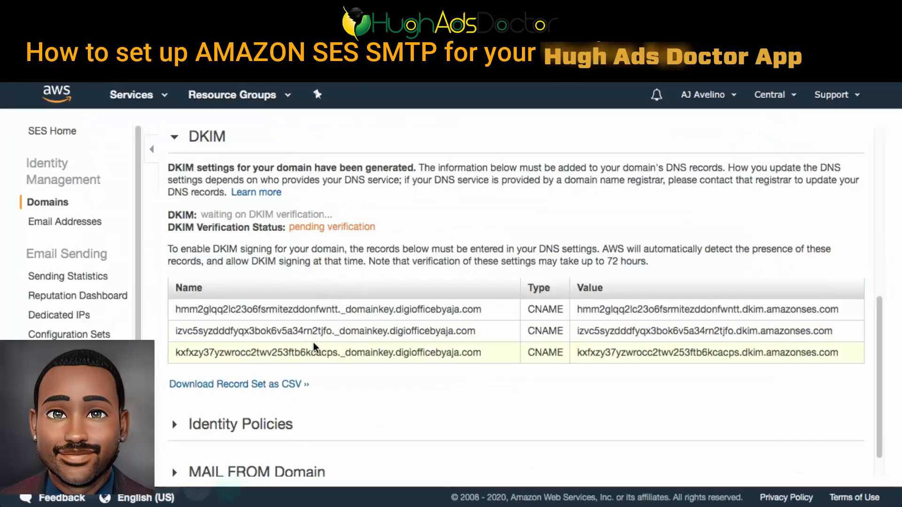
{"action": "left_click_drag", "start_coordinate": [393, 353], "coordinate": [175, 355]}
{"action": "key", "text": "ctrl+c"}
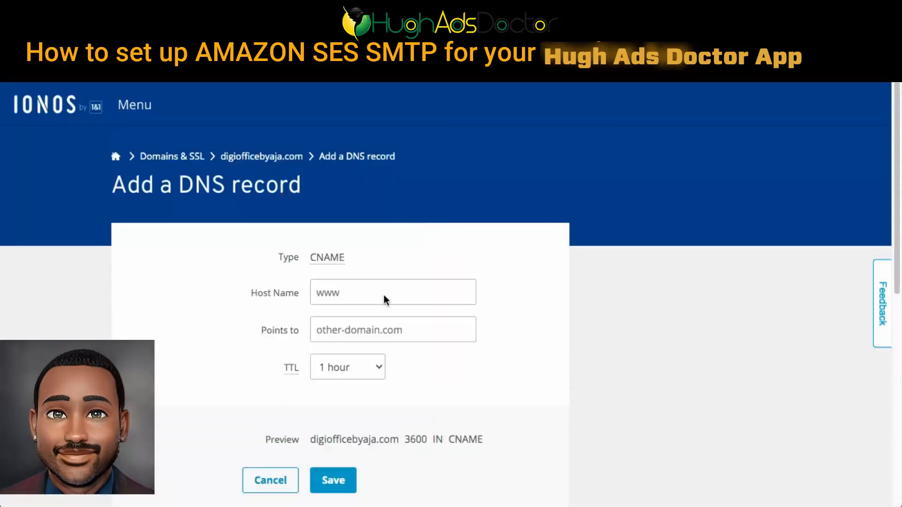
{"action": "double_click", "coordinate": [382, 292]}
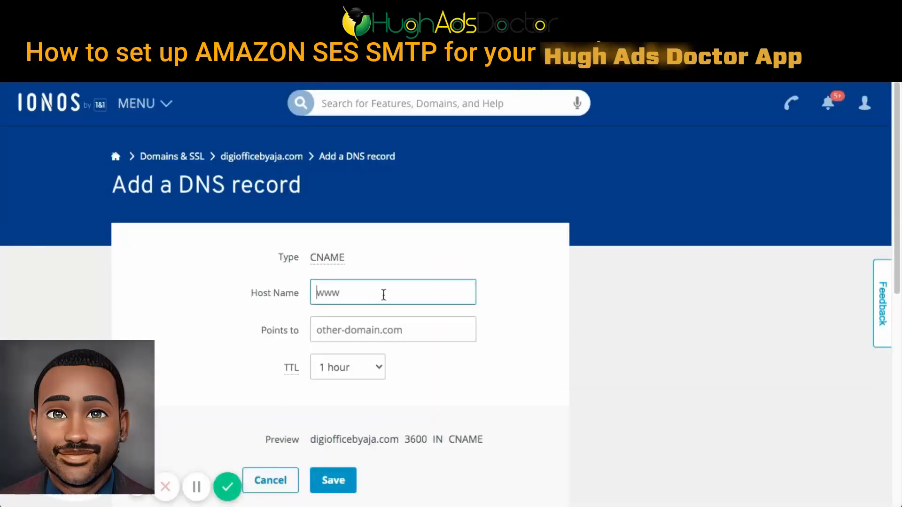
{"action": "key", "text": "ctrl+v"}
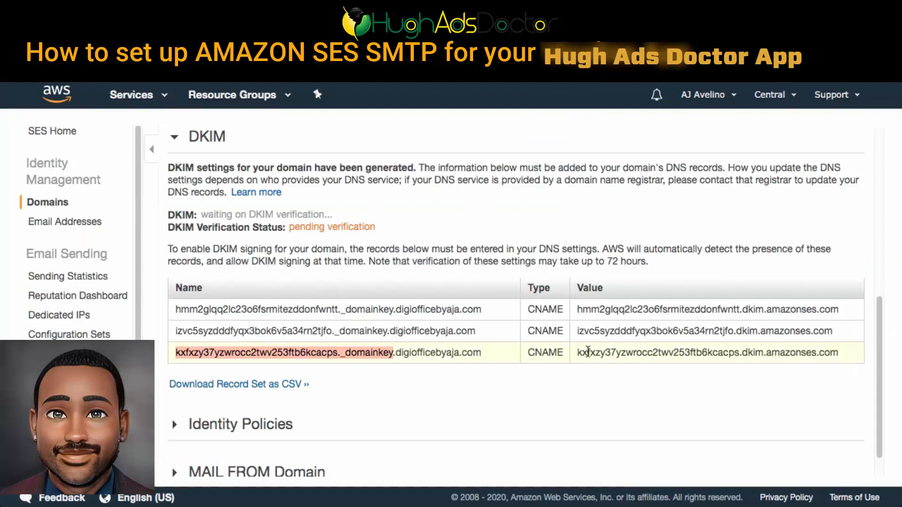
- Point the CNAME record to the third DKIM record's dkim.amazonses.com value copied from SES, and save the record
{"action": "triple_click", "coordinate": [589, 352]}
{"action": "key", "text": "ctrl+c"}
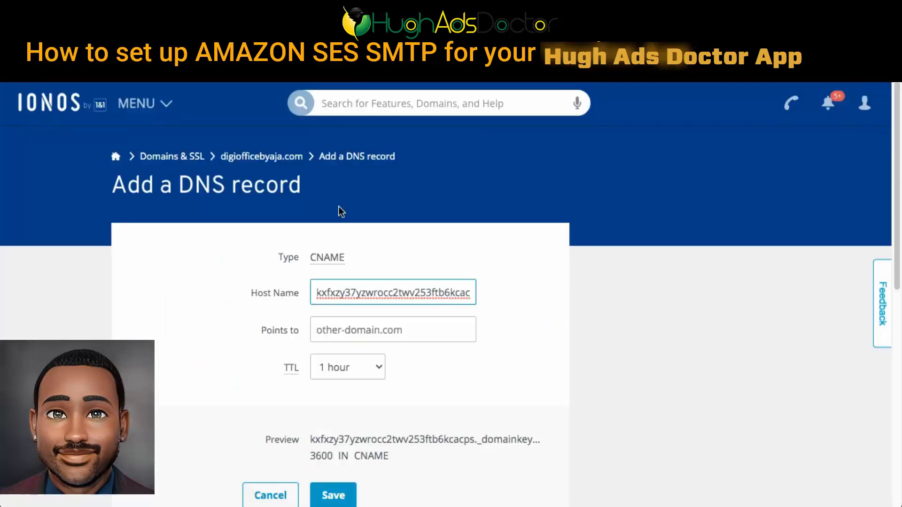
{"action": "left_click", "coordinate": [316, 328]}
{"action": "key", "text": "ctrl+v"}
{"action": "scroll", "coordinate": [444, 353], "scroll_direction": "down", "scroll_amount": 5}
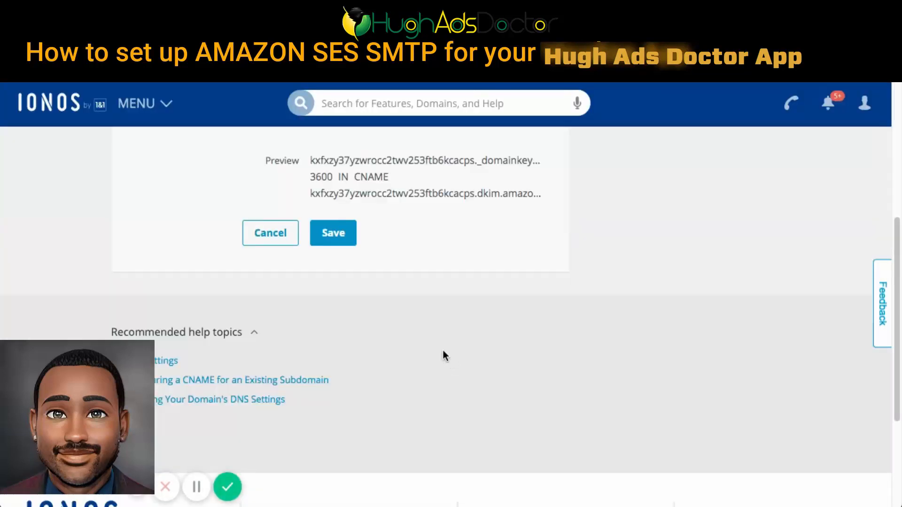
{"action": "left_click", "coordinate": [333, 233]}
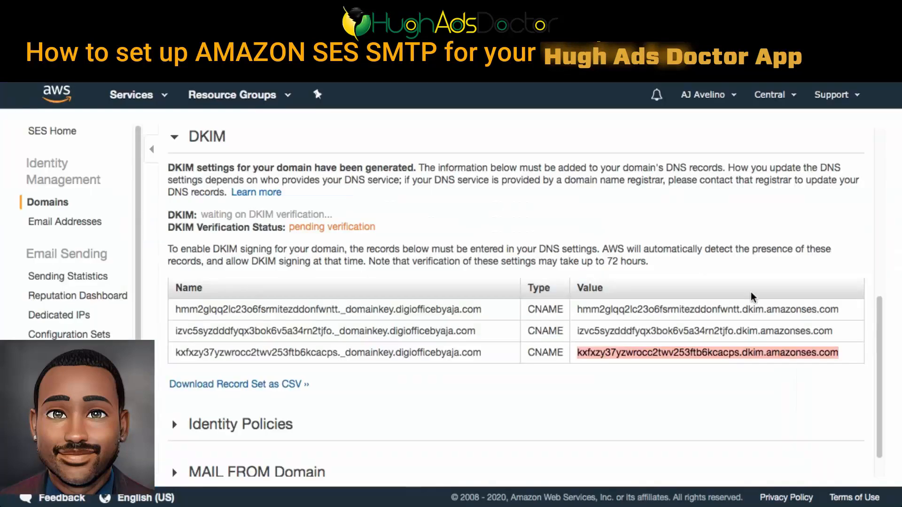
- Check the verification and DKIM status of digiofficebyaja.com in the SES domain list, and open the SES SMTP settings page
{"action": "scroll", "coordinate": [751, 296], "scroll_direction": "up", "scroll_amount": 8}
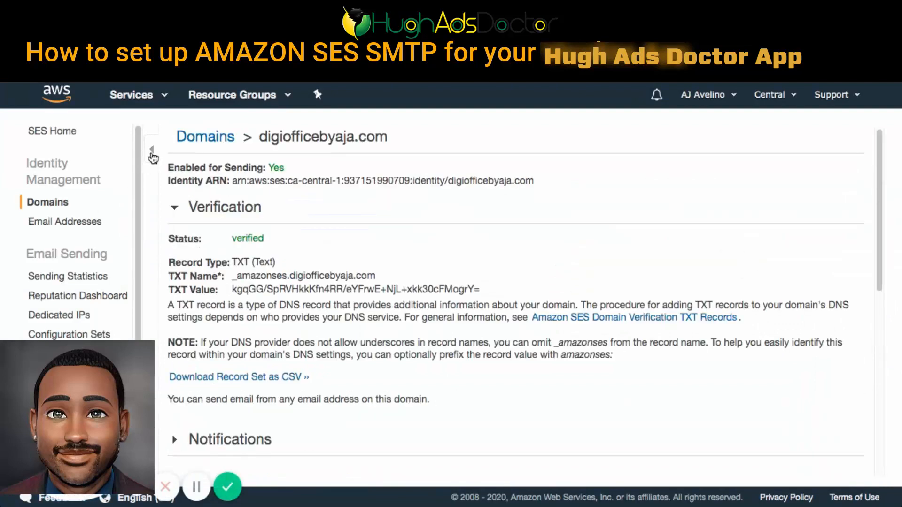
{"action": "left_click", "coordinate": [151, 149]}
{"action": "left_click", "coordinate": [81, 139]}
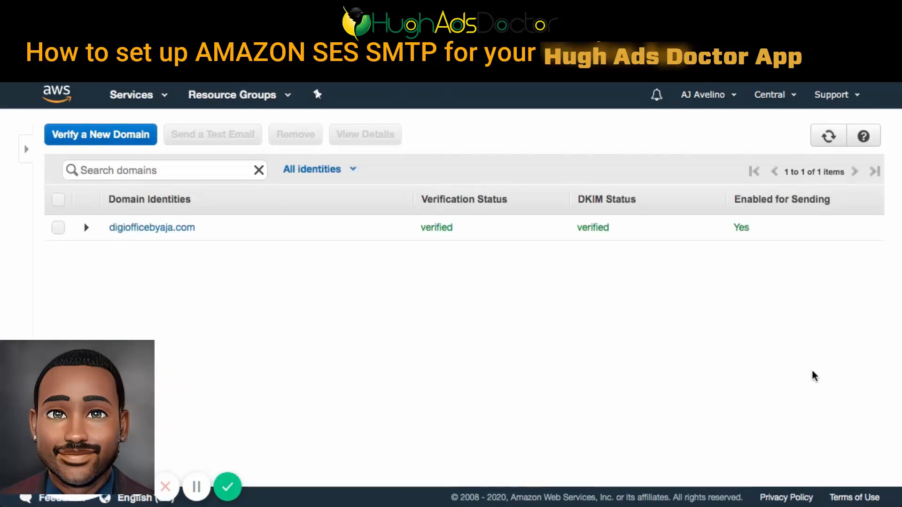
{"action": "left_click", "coordinate": [27, 150]}
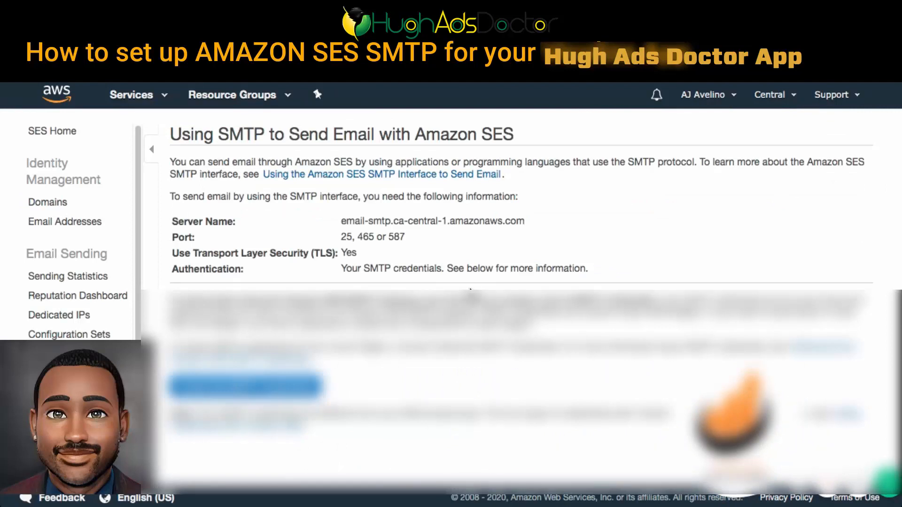
- Add the sender's Gmail address to the SES email address identities, send its verification email, and close the confirmation
{"action": "left_click", "coordinate": [57, 221]}
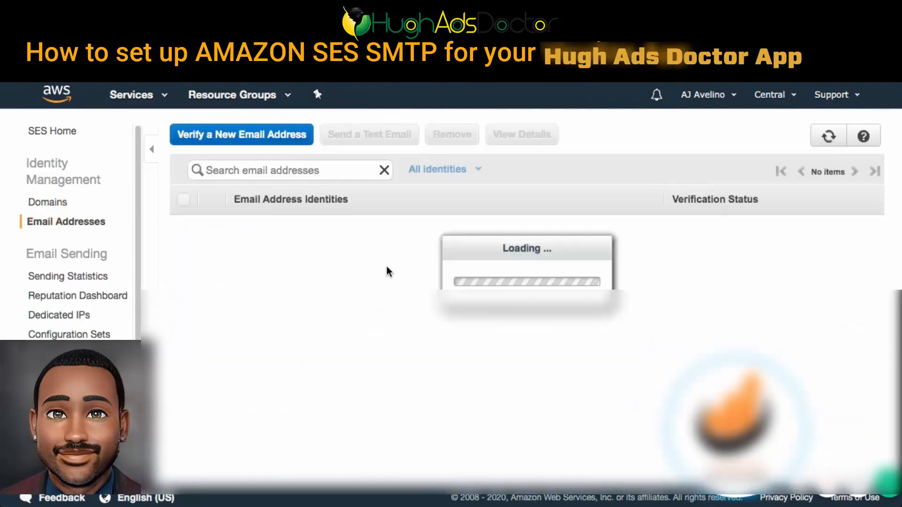
{"action": "left_click", "coordinate": [204, 137]}
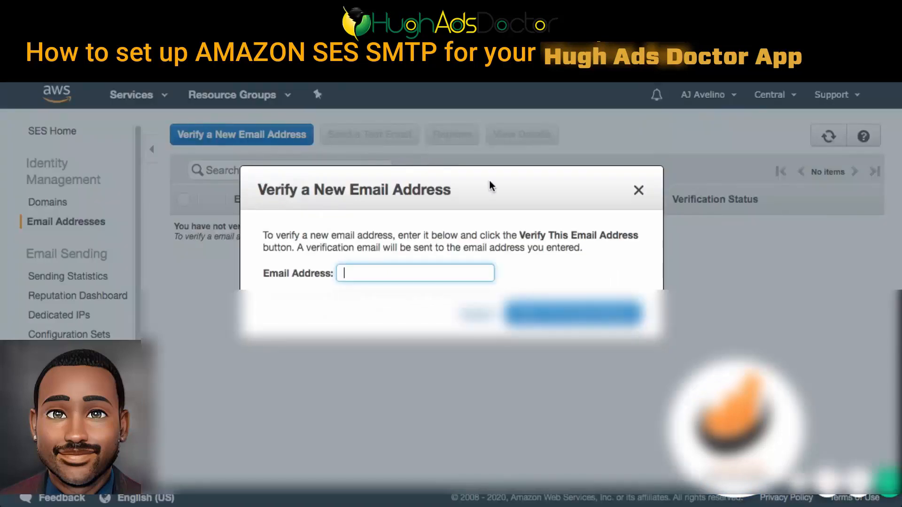
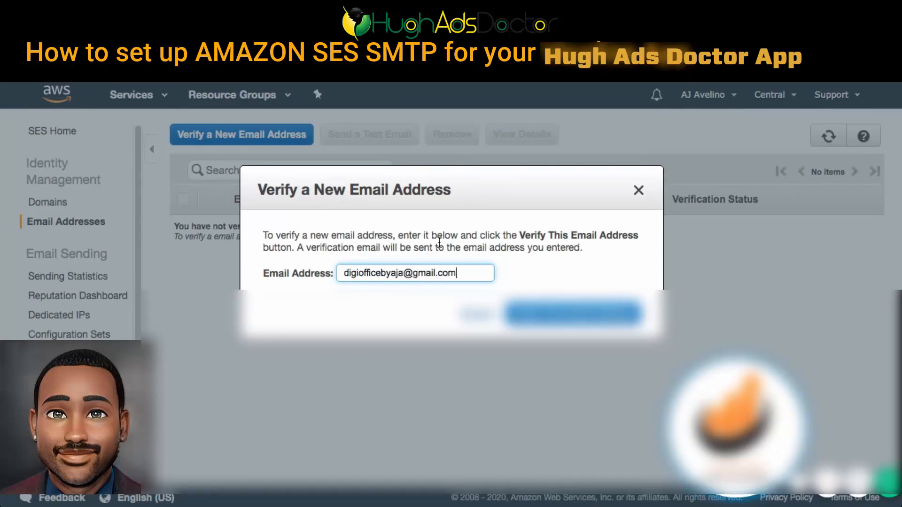
{"action": "left_click", "coordinate": [526, 280]}
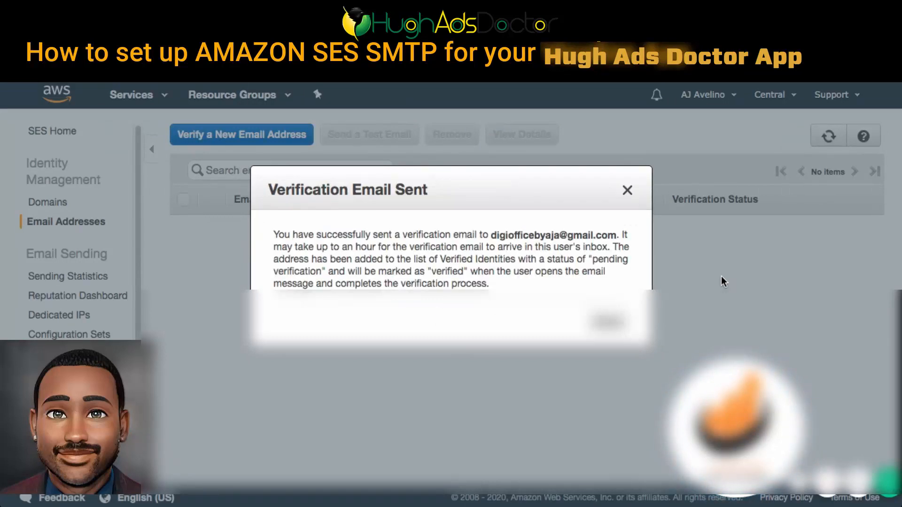
{"action": "left_click", "coordinate": [608, 322]}
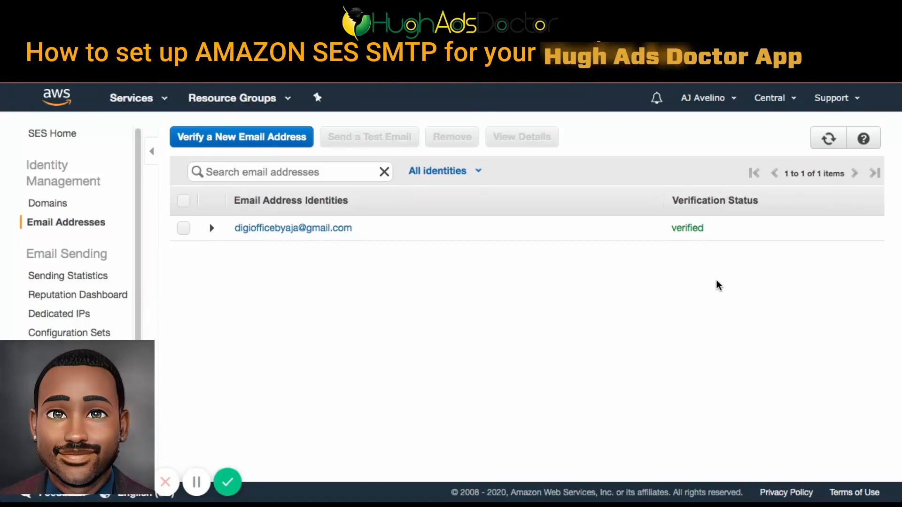
- Open the SES SMTP settings page, and review the SMTP fields of the Add Provider form in the Hugh Ads Doctor app
{"action": "scroll", "coordinate": [119, 306], "scroll_direction": "down", "scroll_amount": 1}
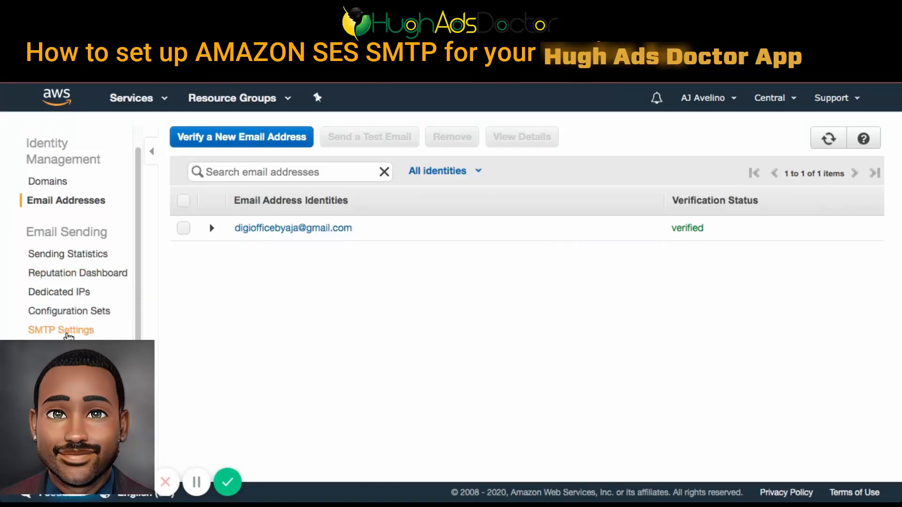
{"action": "left_click", "coordinate": [70, 336]}
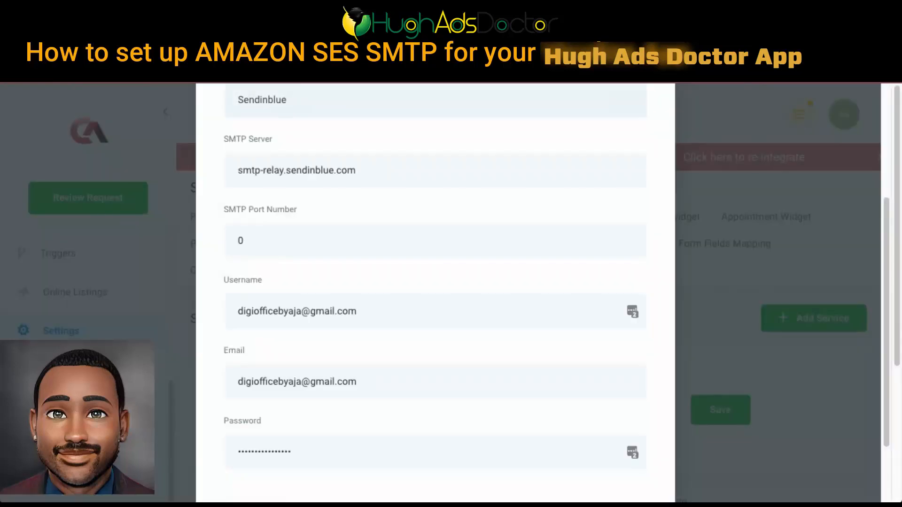
{"action": "scroll", "coordinate": [510, 286], "scroll_direction": "up", "scroll_amount": 4}
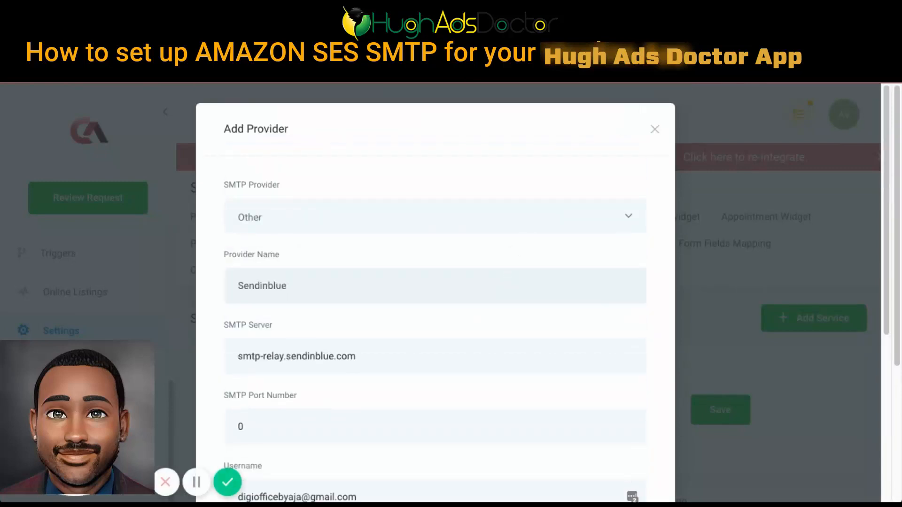